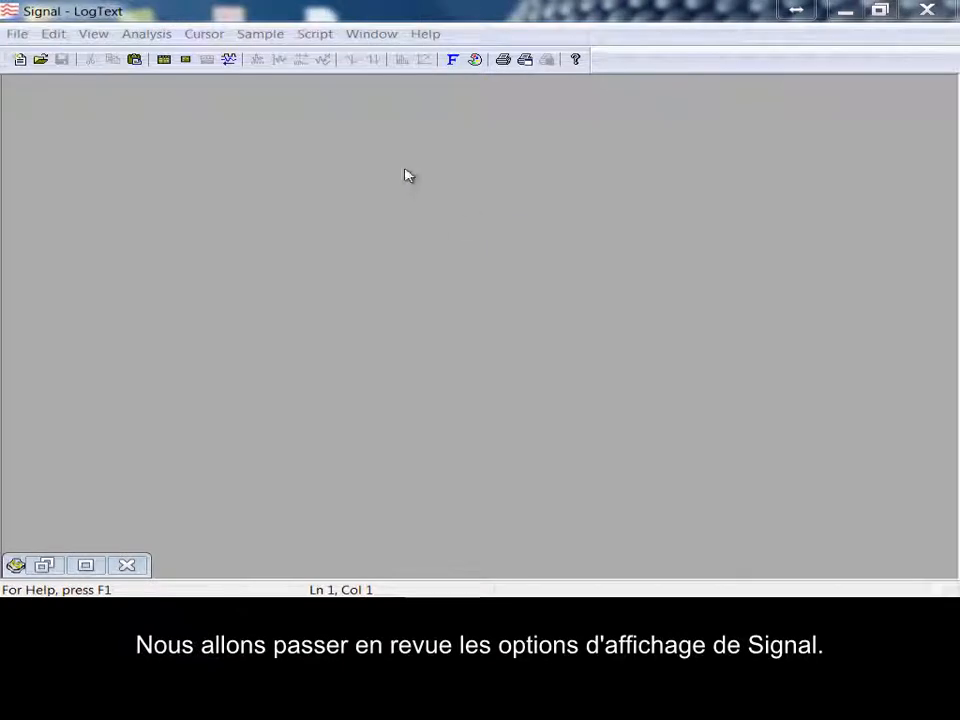
Step: Open the recently used Actions data file and overlay channel 2 on channel 1
click(17, 34)
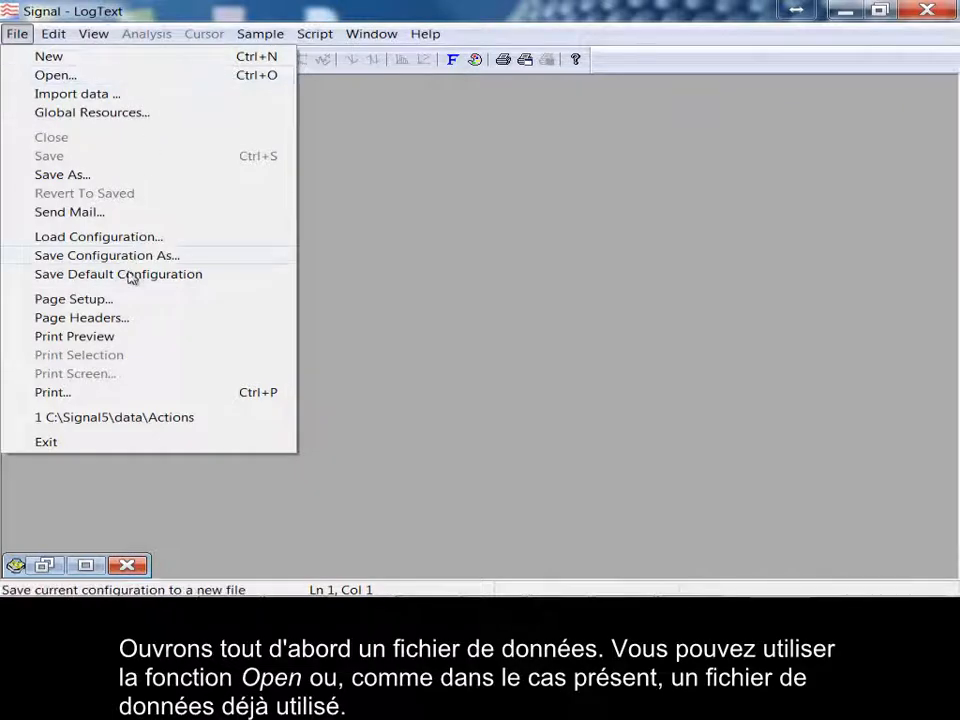
click(145, 419)
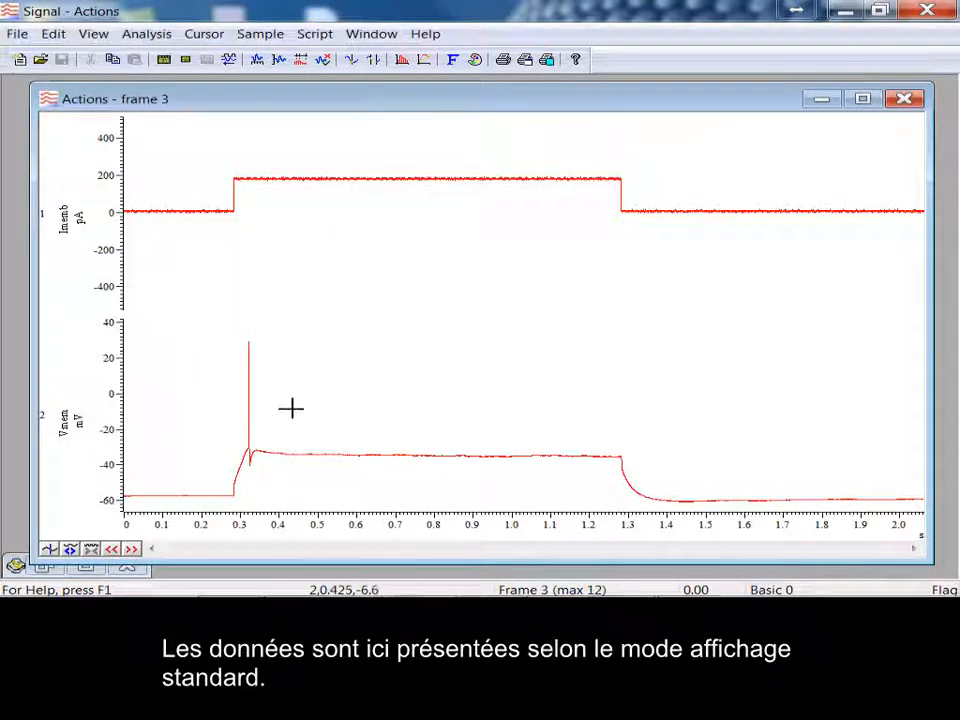
mouse_move(108, 500)
mouse_down()
mouse_move(110, 472)
mouse_move(108, 502)
mouse_up()
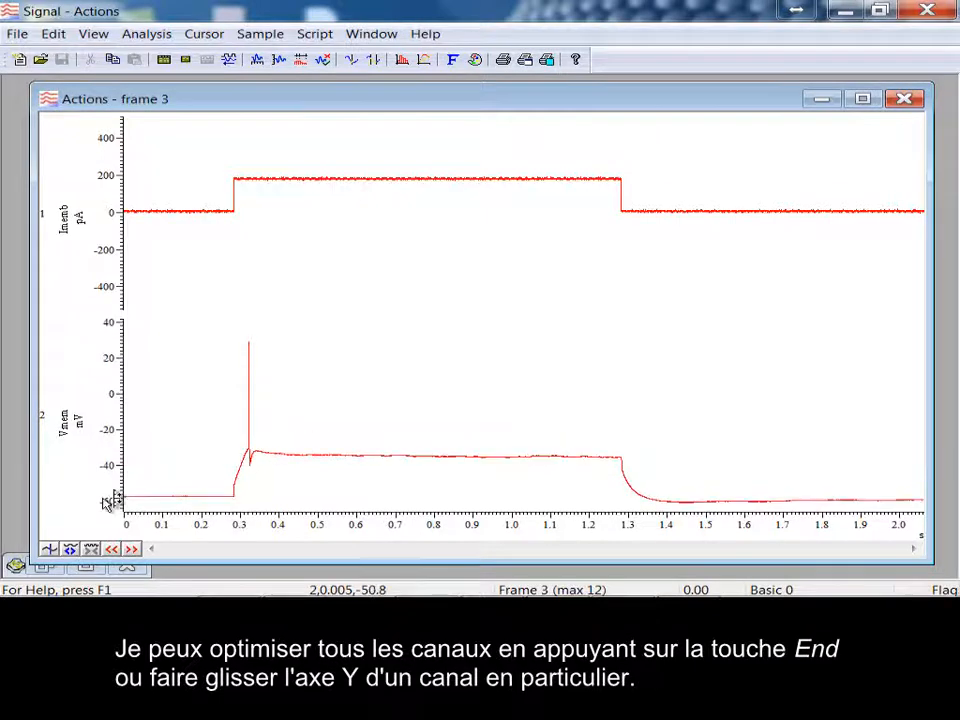
drag(45, 425, 53, 233)
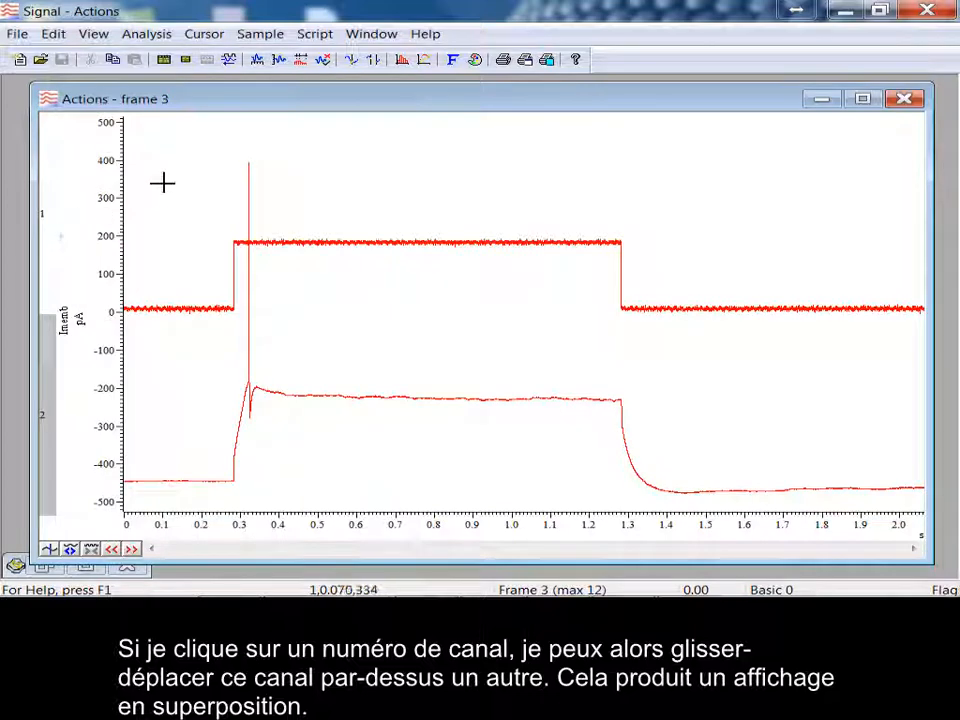
Step: Set the primary colour of channel 2 Vmem to dark green
click(474, 62)
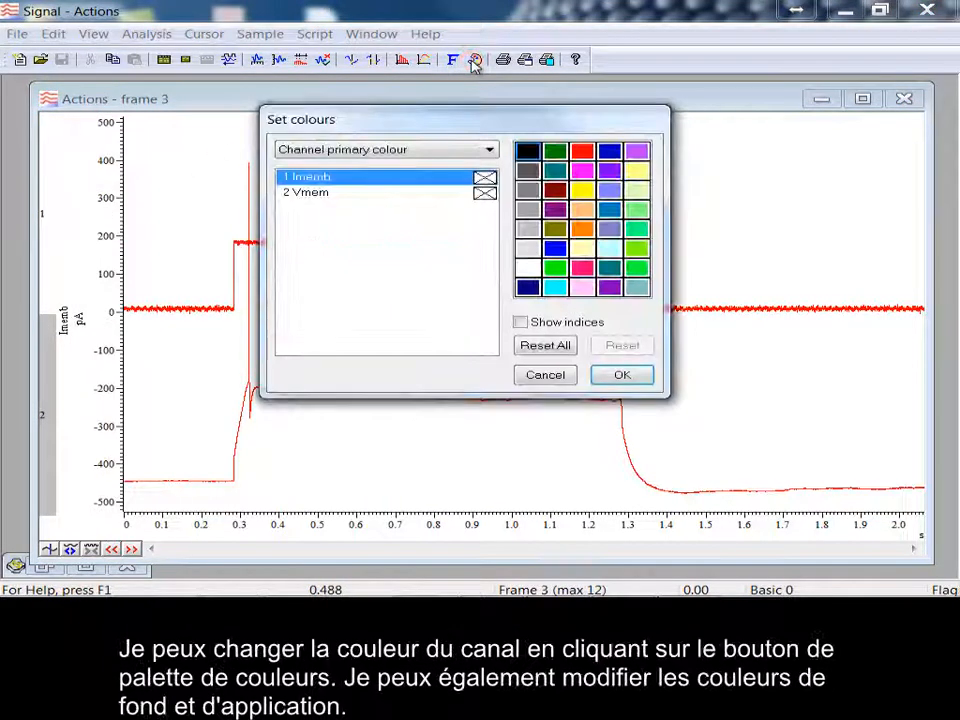
click(343, 192)
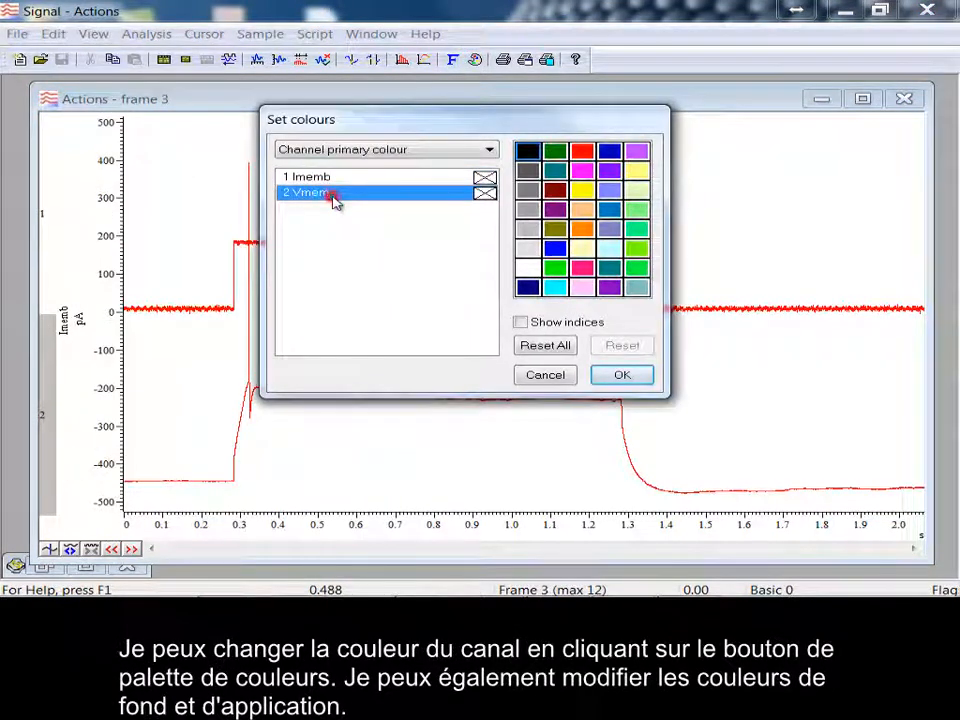
click(556, 152)
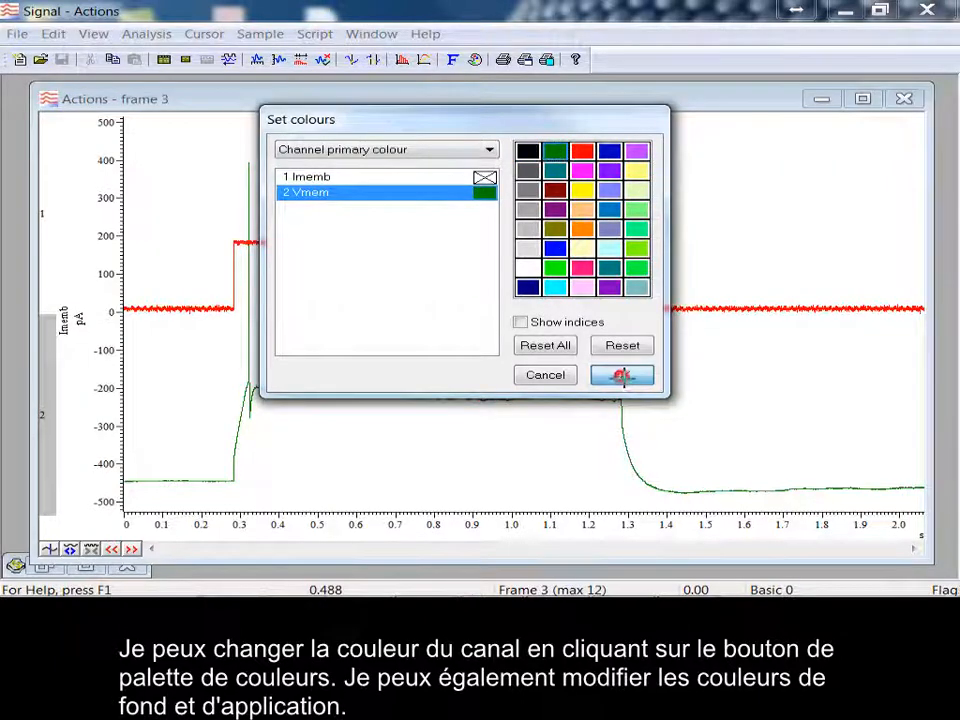
click(621, 375)
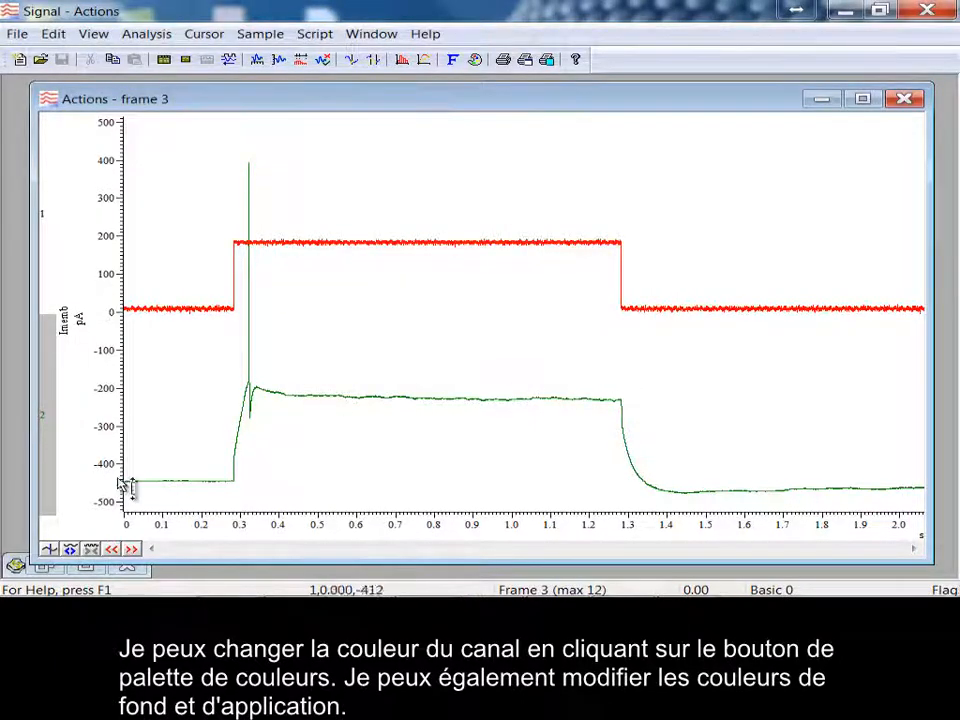
Step: Shift the Y axis slightly and lock the axes of the overlaid channels in channel 1 Imemb's Y range settings
mouse_move(123, 481)
mouse_down()
mouse_move(125, 455)
mouse_move(133, 483)
mouse_up()
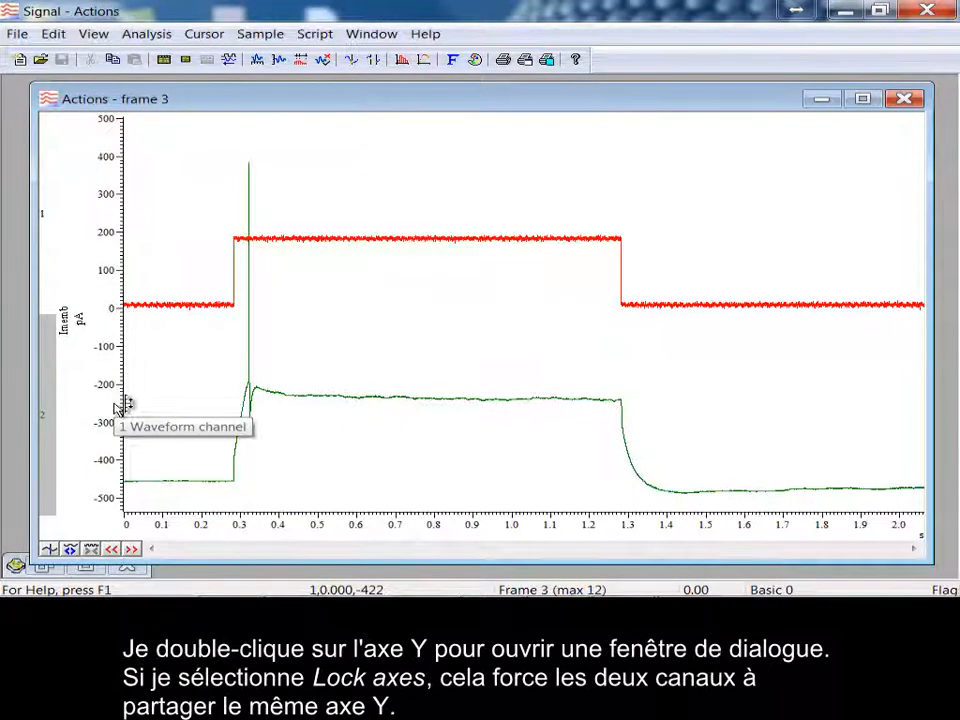
double_click(122, 405)
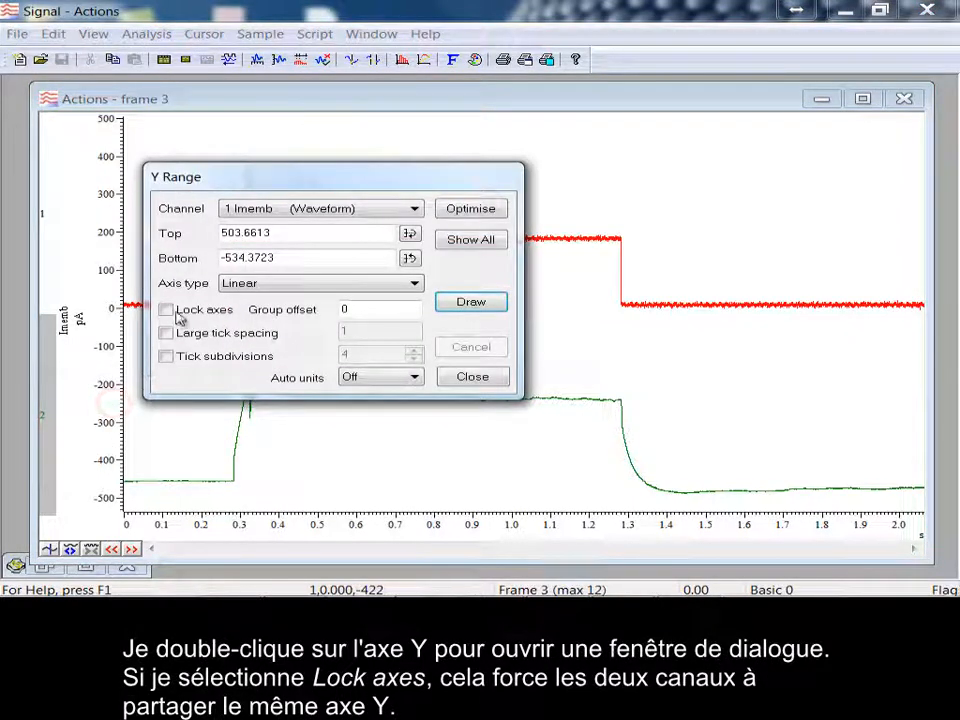
click(167, 310)
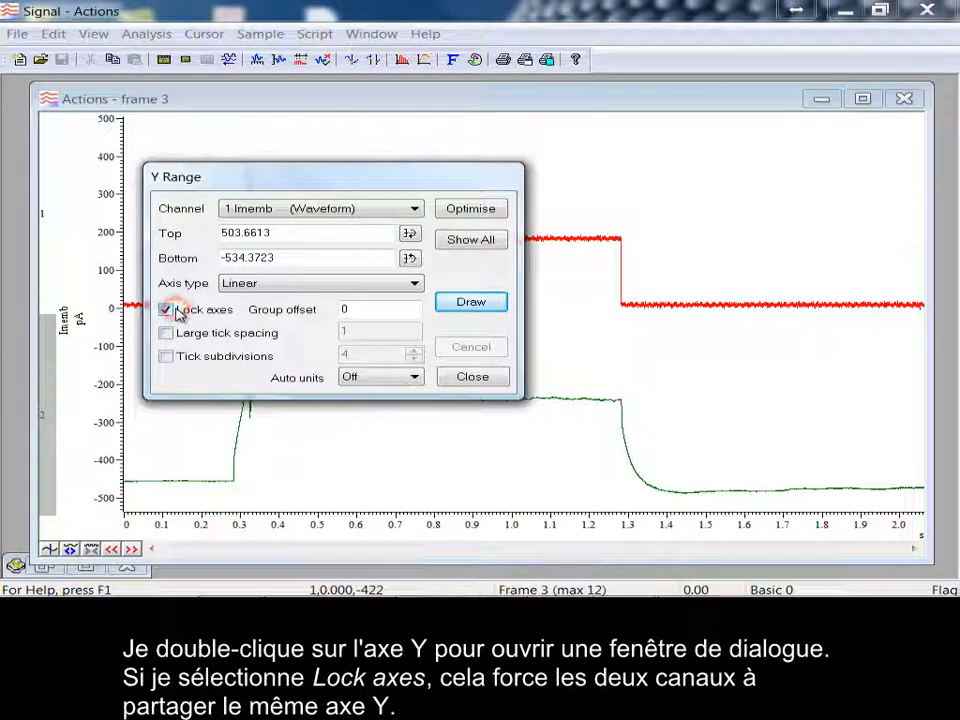
click(471, 301)
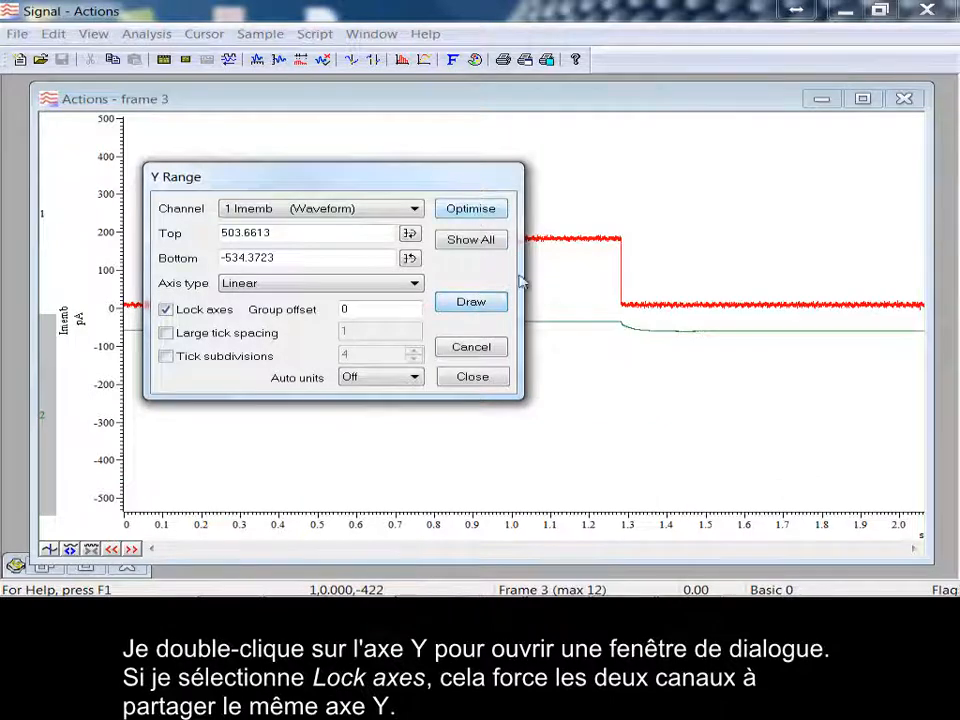
click(485, 379)
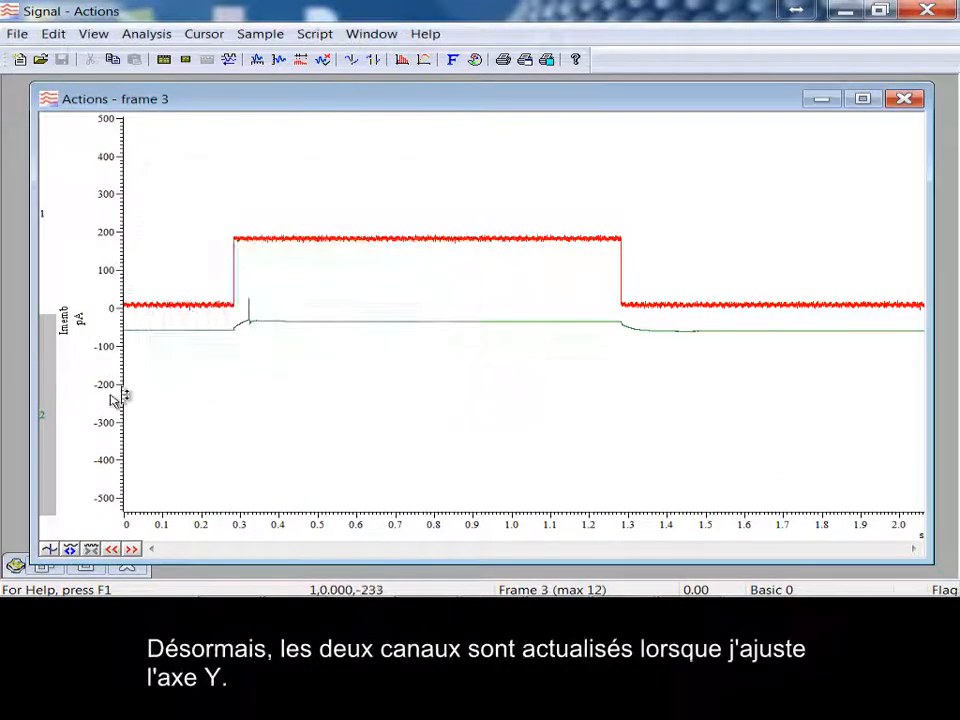
Step: Rescale and shift the shared Y axis so it spans about -125 to 200 pA
drag(128, 396, 129, 429)
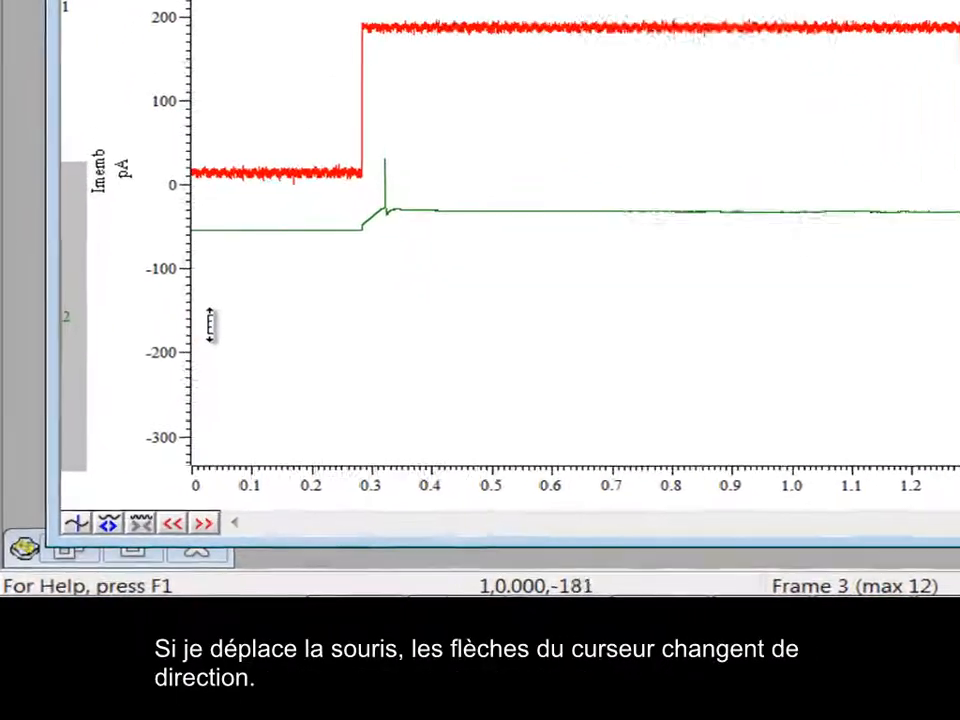
drag(210, 325, 211, 364)
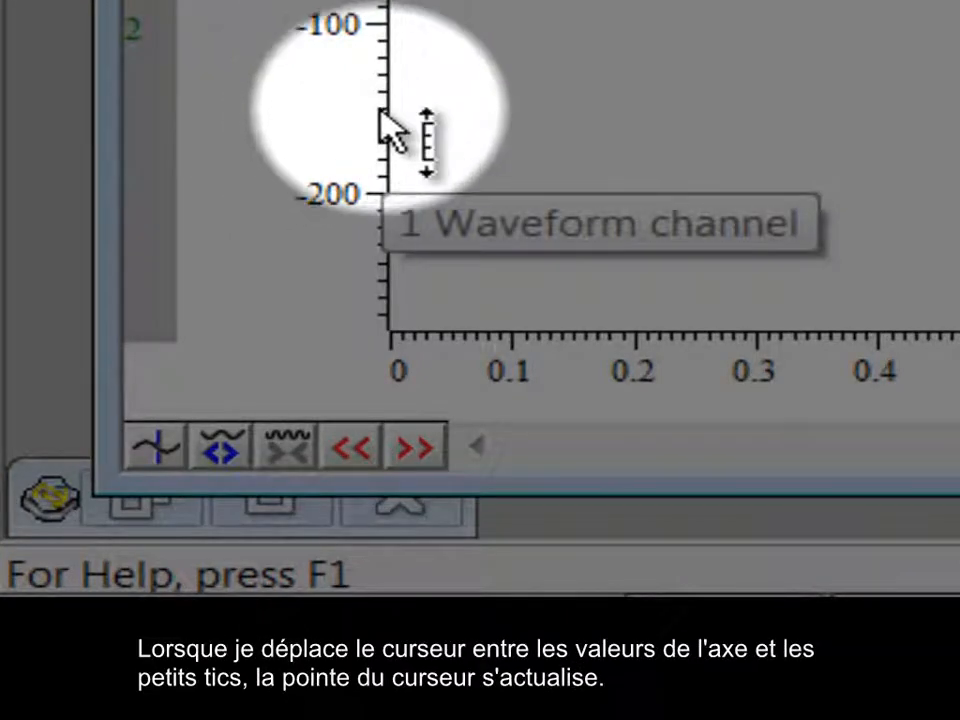
mouse_move(317, 111)
mouse_down()
mouse_move(304, 90)
mouse_move(300, 15)
mouse_move(345, 5)
mouse_move(330, 280)
mouse_move(306, 369)
mouse_move(278, 417)
mouse_up()
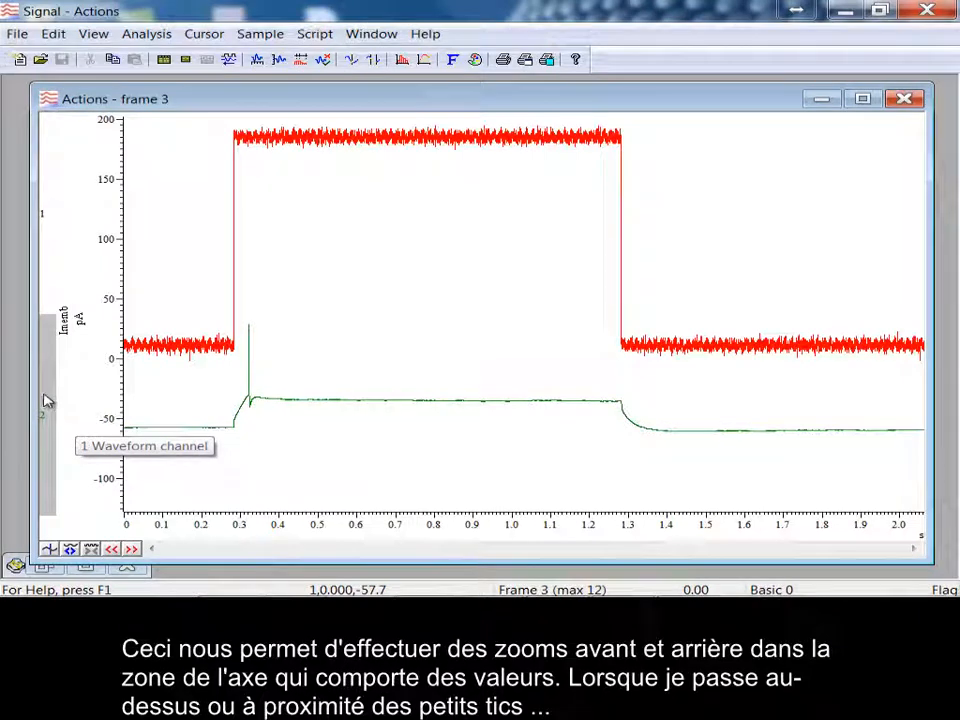
Step: Separate the overlaid channels by moving channel 2 above channel 1, and show only channel 2
drag(46, 416, 56, 133)
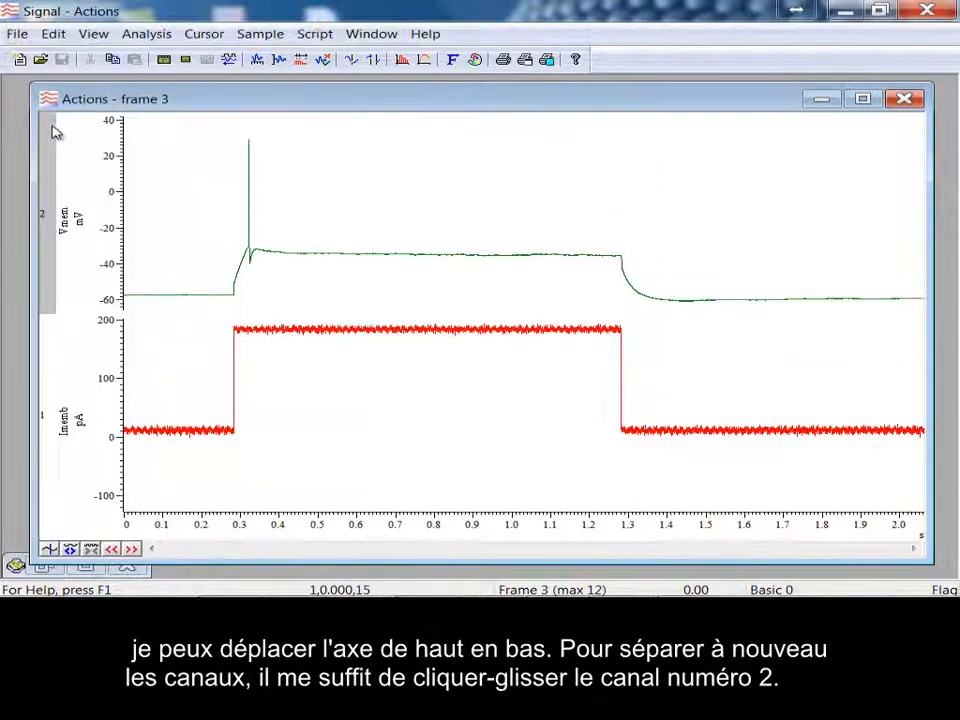
double_click(339, 260)
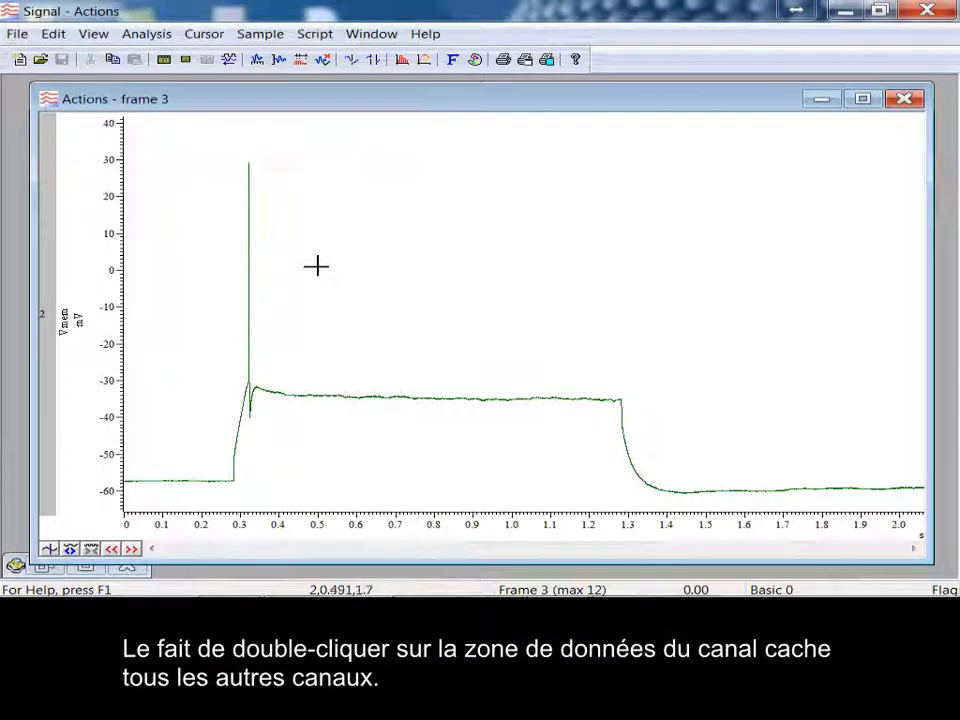
Step: Turn on frame overdrawing and keep the frame subset at All frames in the overdraw settings
click(92, 34)
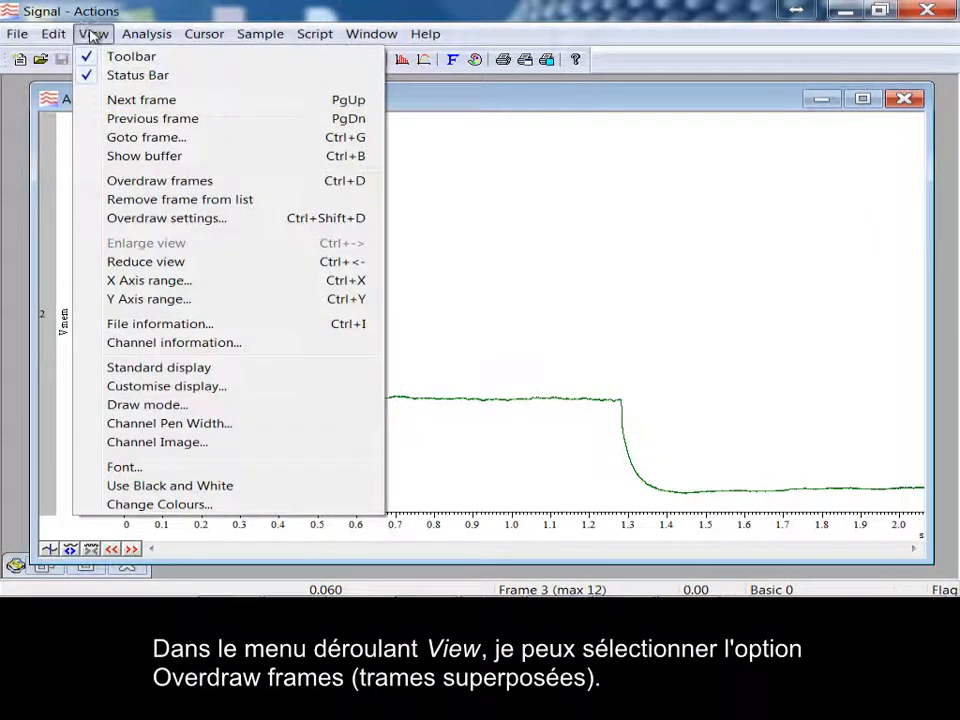
click(160, 181)
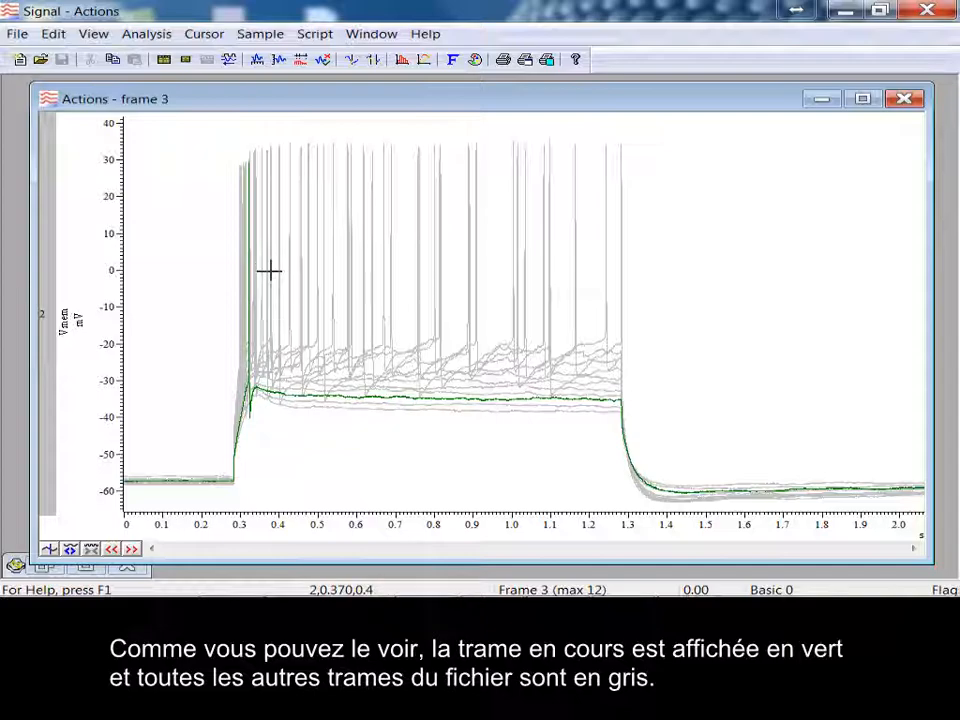
click(94, 33)
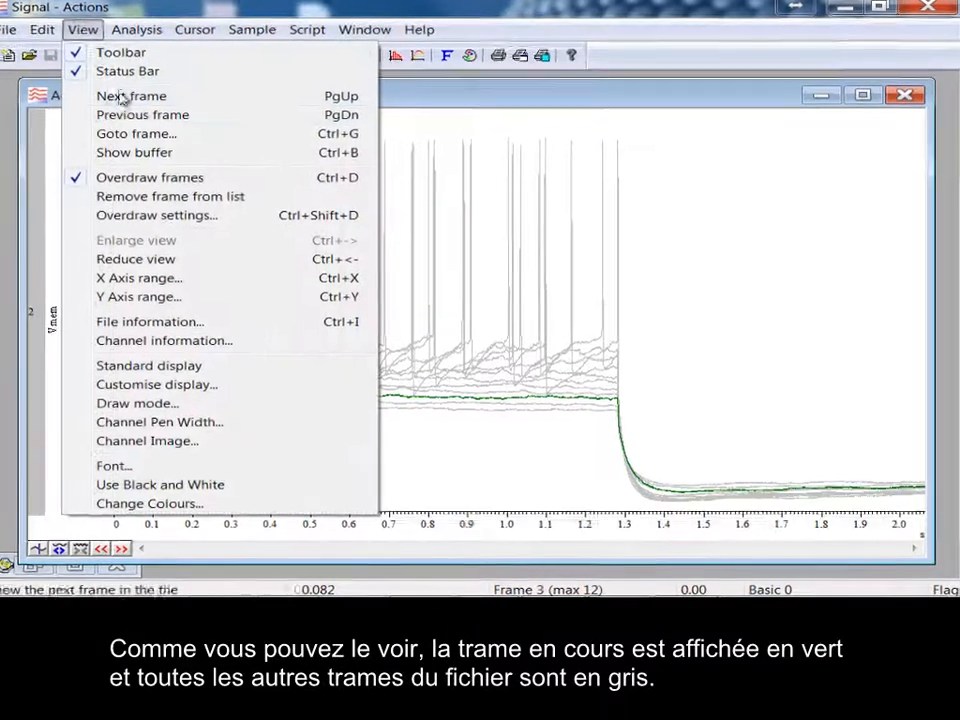
click(130, 215)
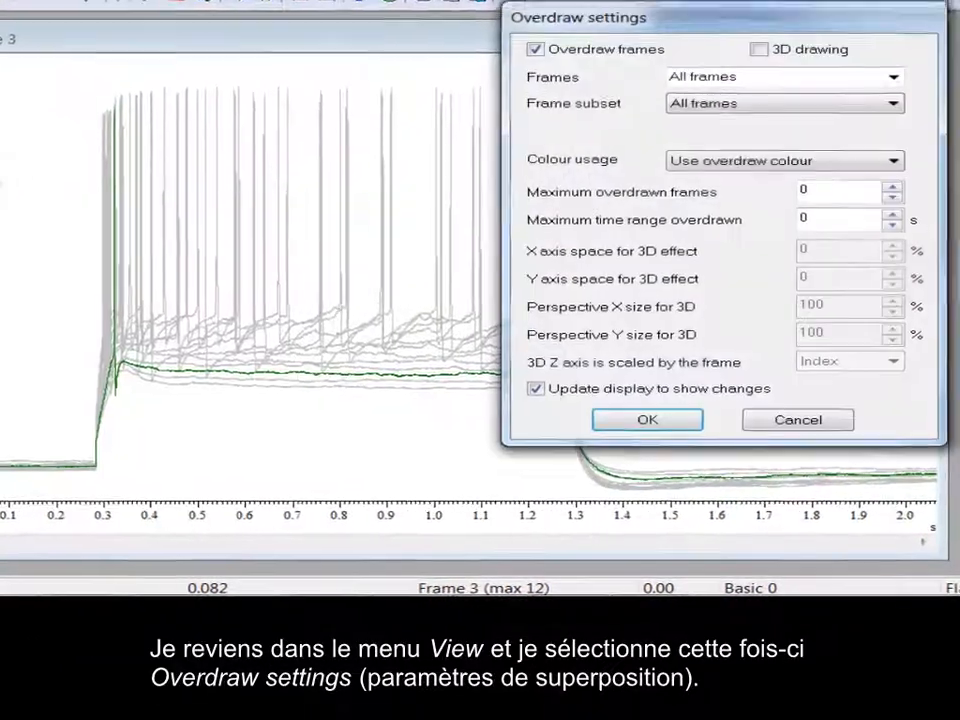
click(895, 100)
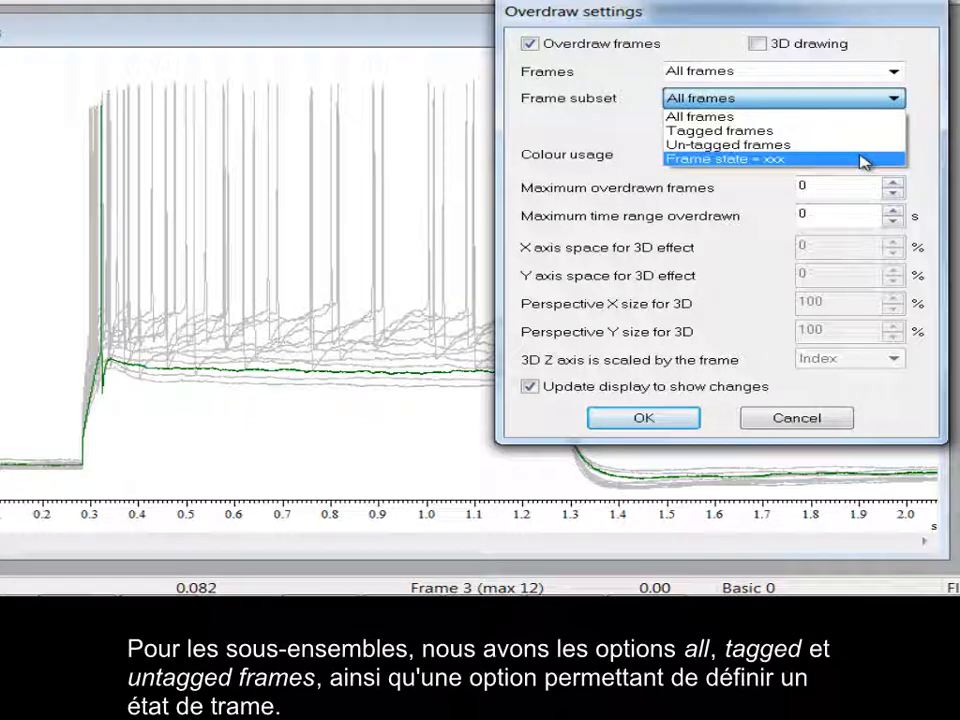
click(836, 118)
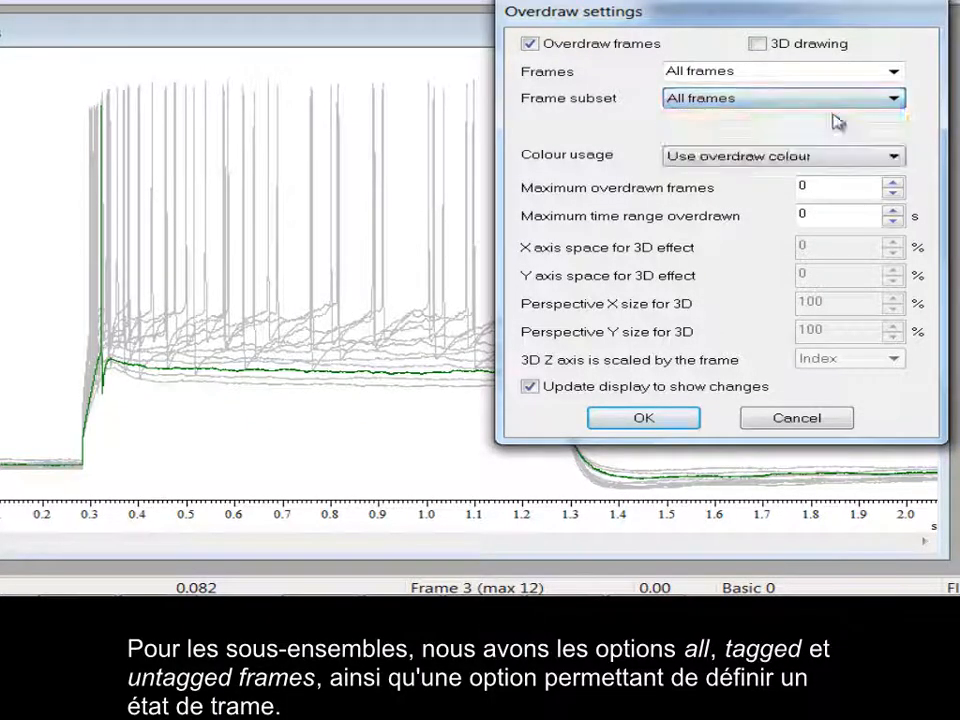
Step: Try colour cycling, half intensity, no colour variation and fade to background for the overdrawn frames, ending on Use overdraw colour
click(818, 157)
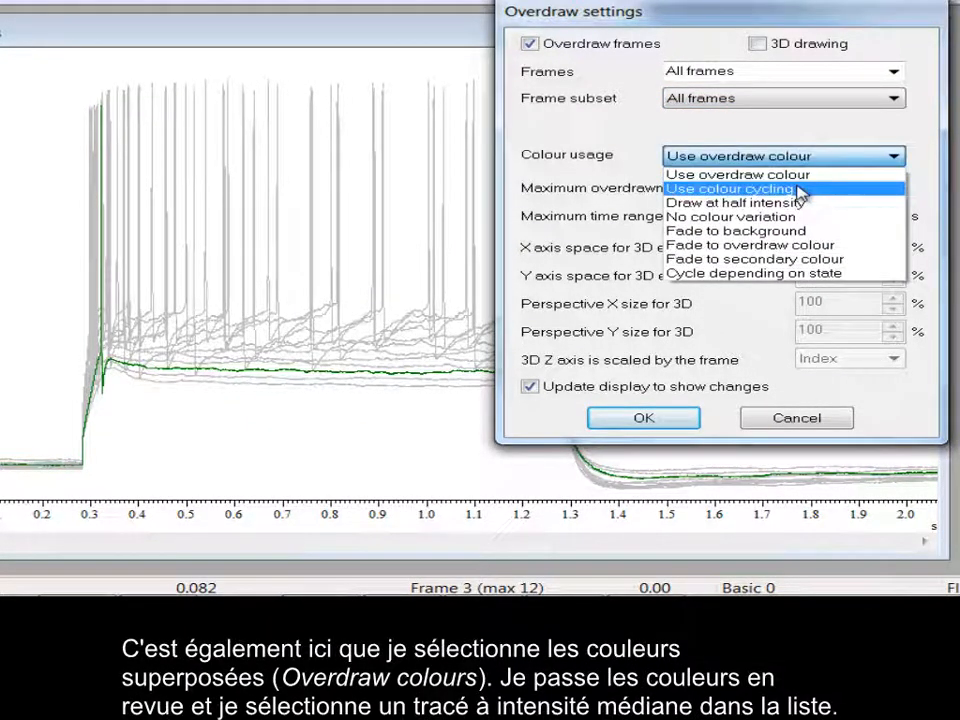
click(803, 190)
click(790, 156)
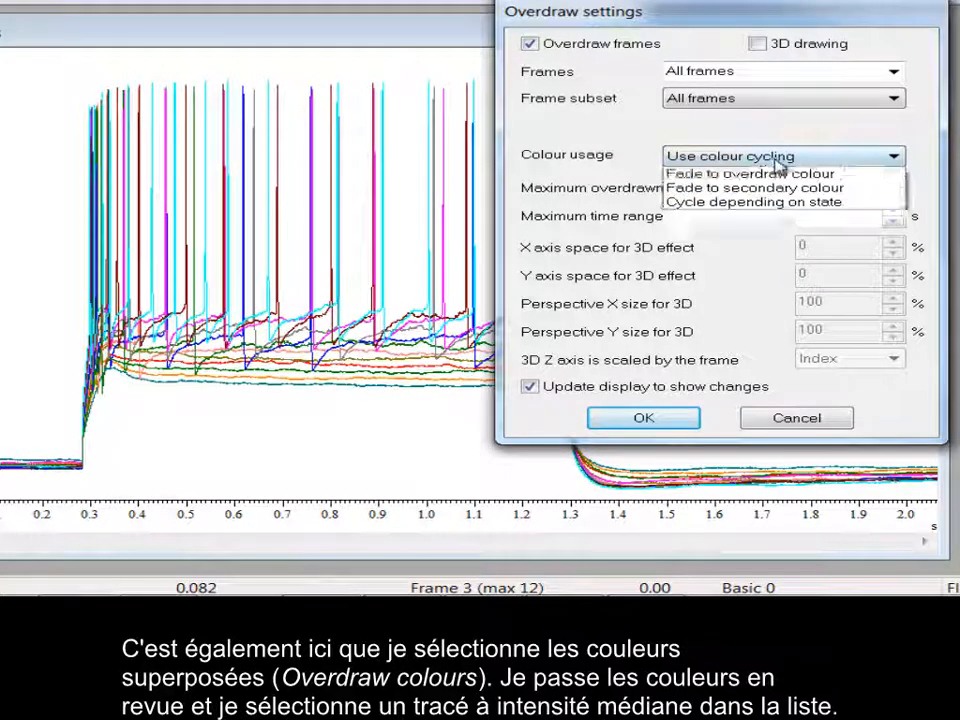
click(785, 205)
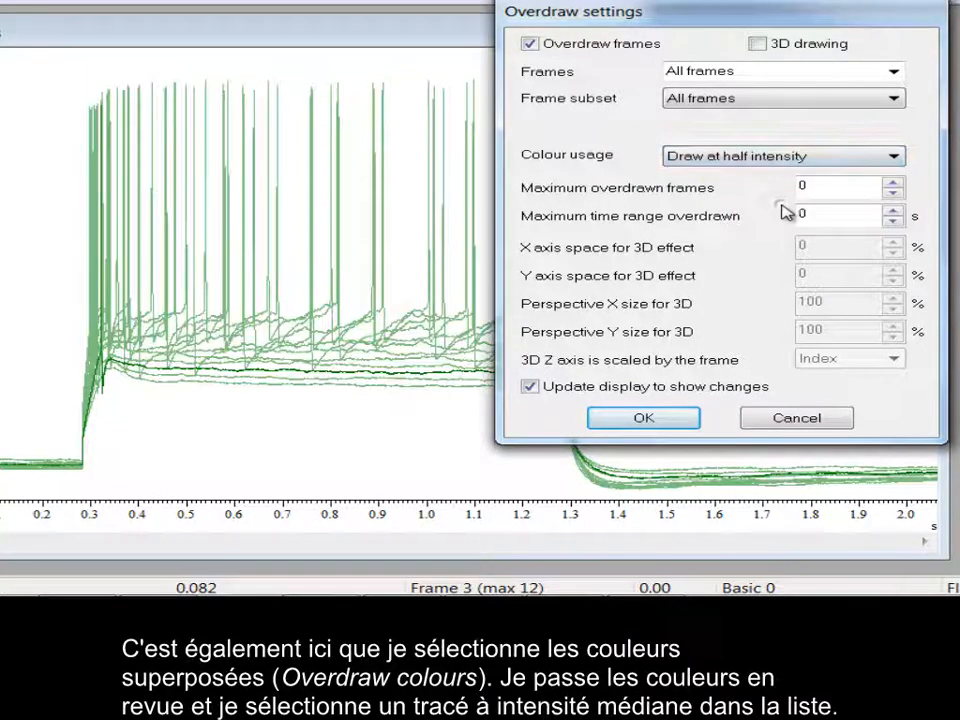
click(766, 158)
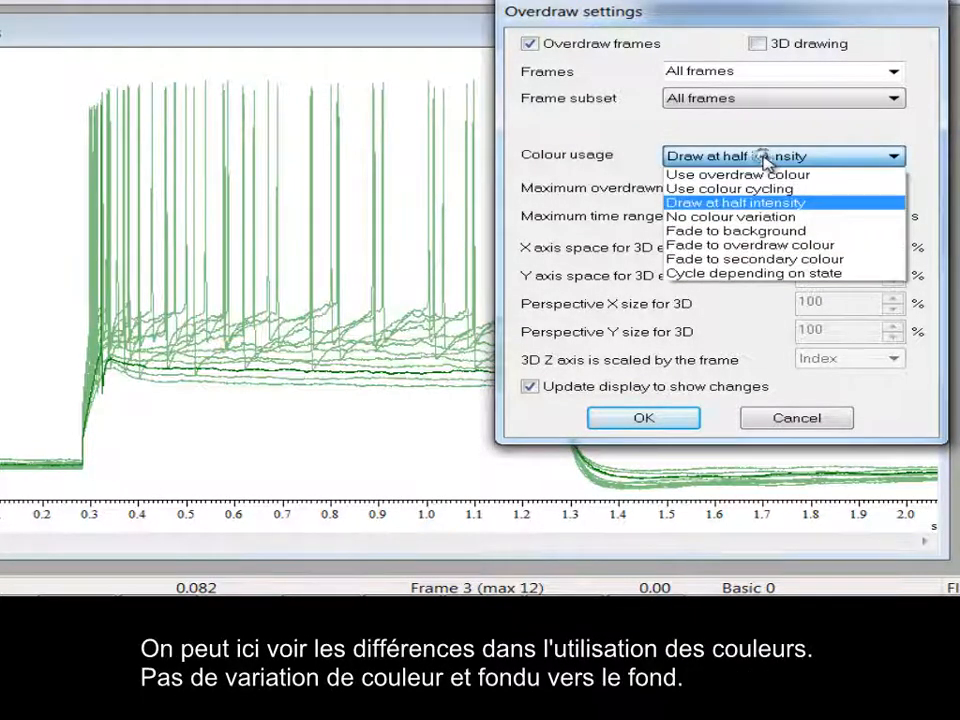
click(772, 216)
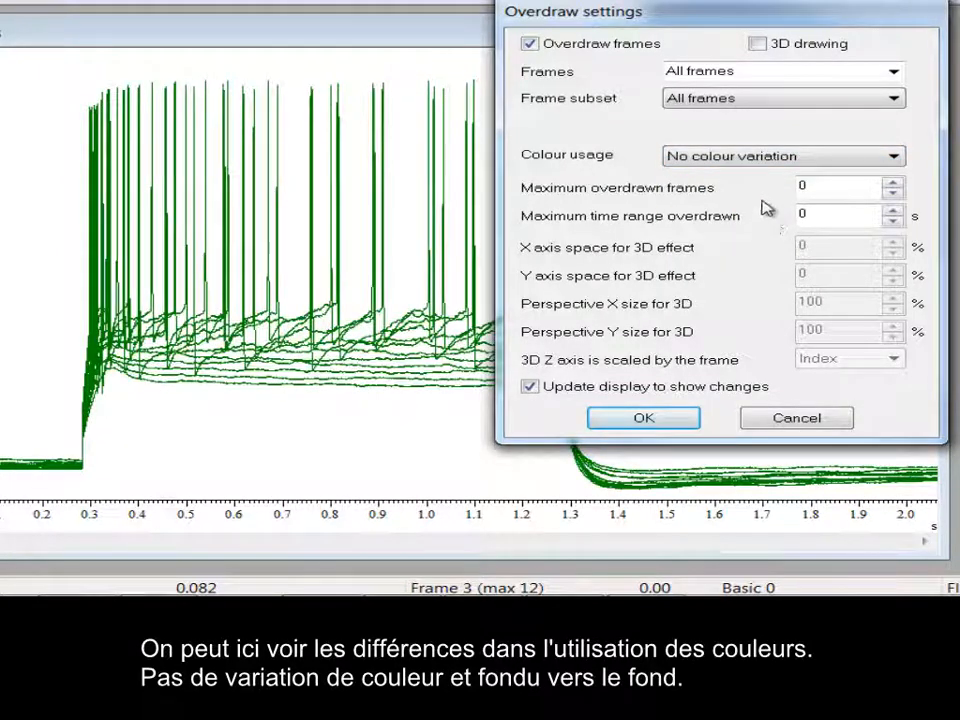
click(750, 157)
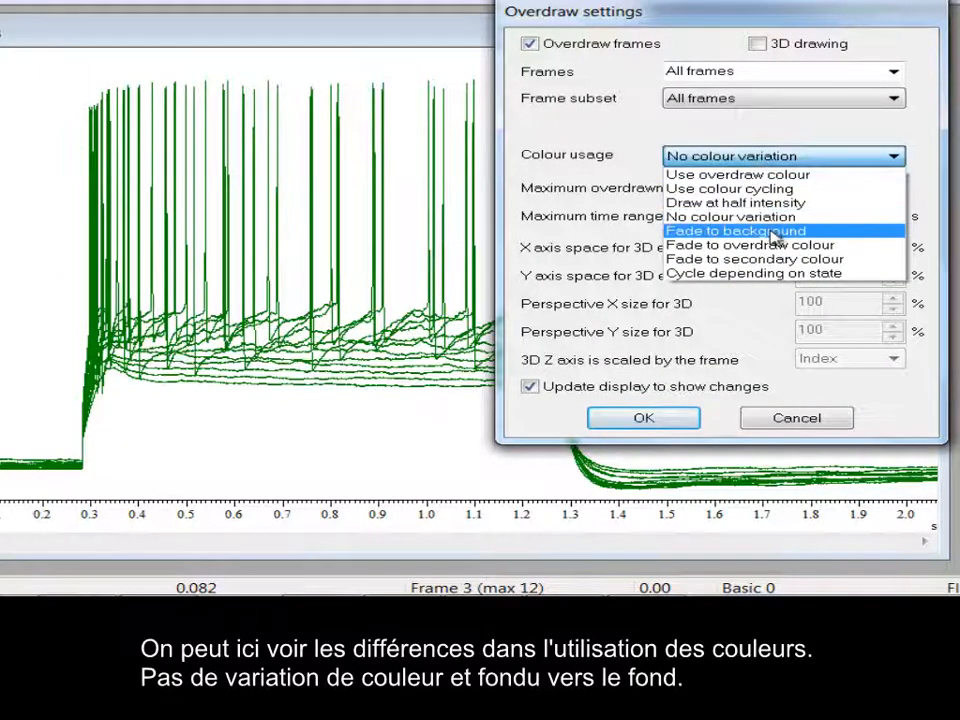
click(775, 233)
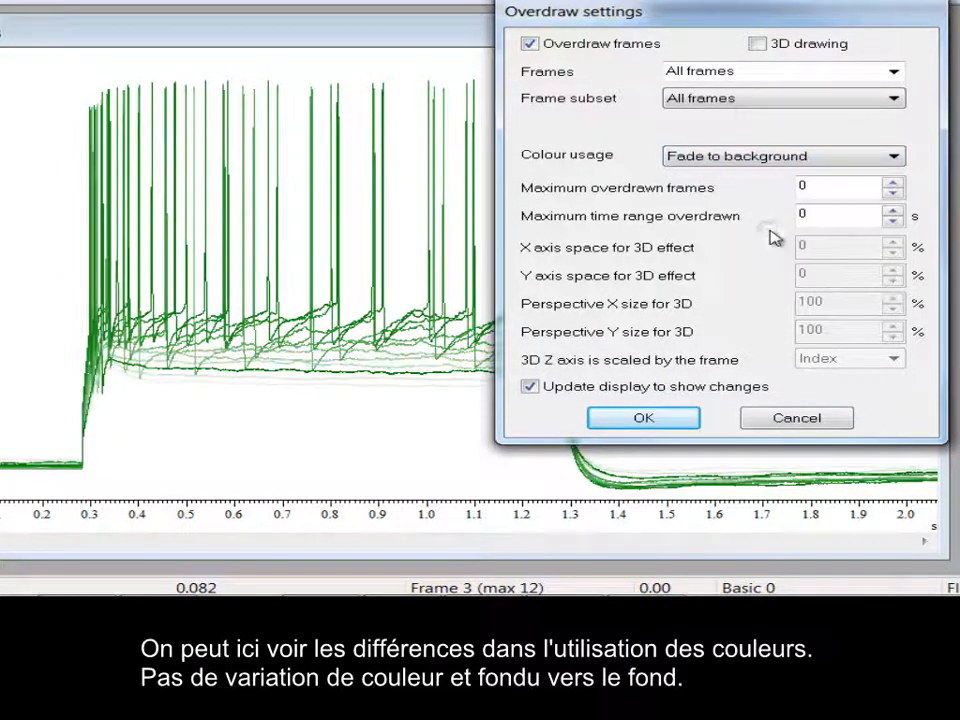
click(793, 162)
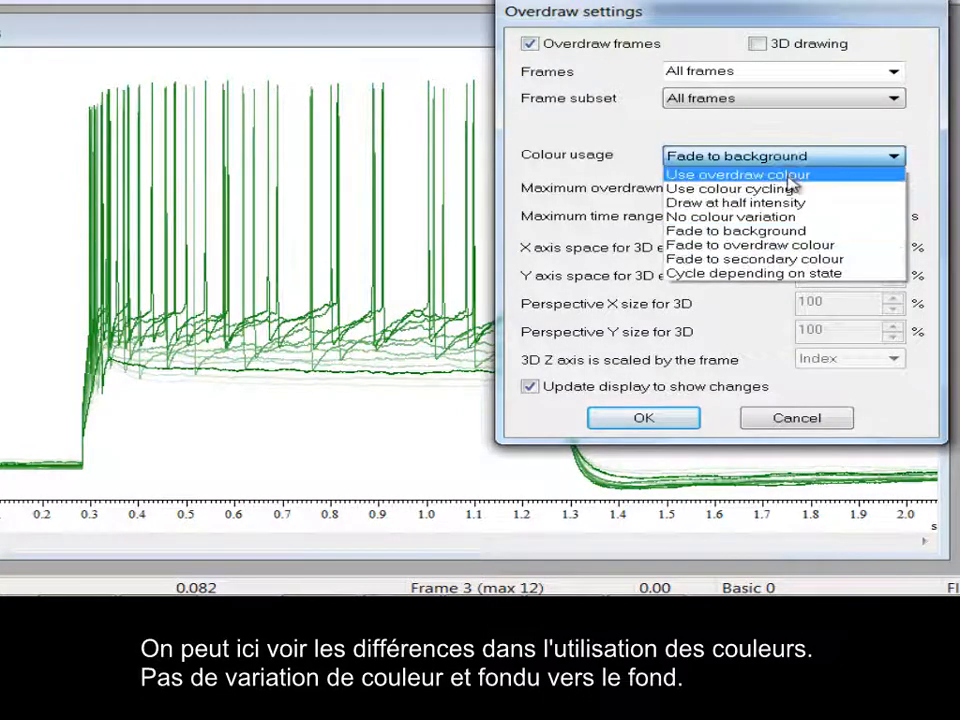
click(784, 177)
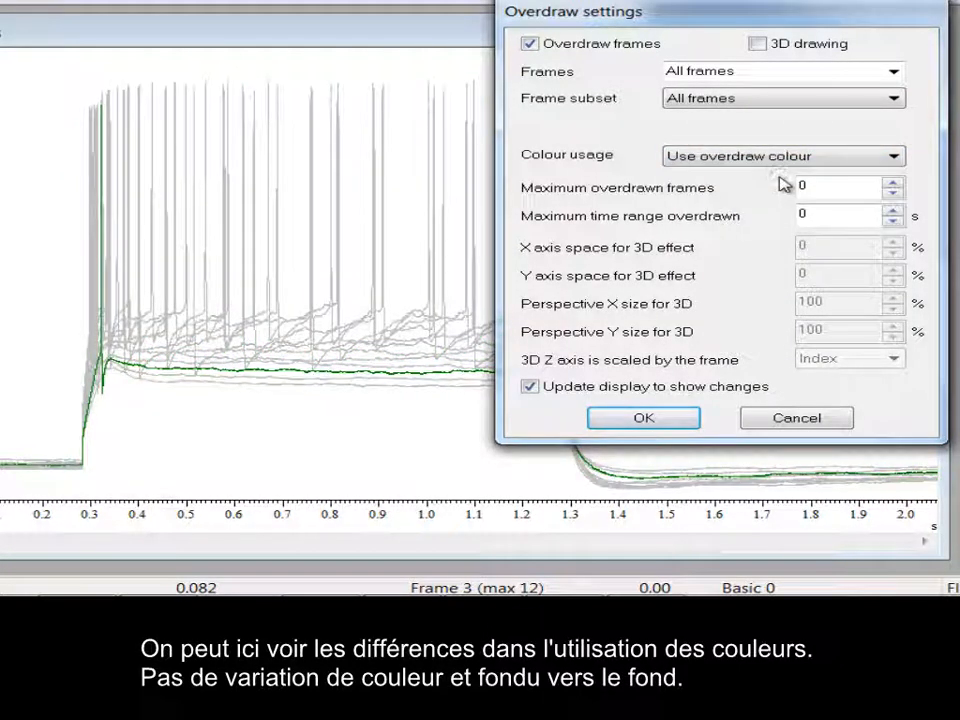
Step: Restrict the overdrawn frame subset to Tagged frames
click(783, 97)
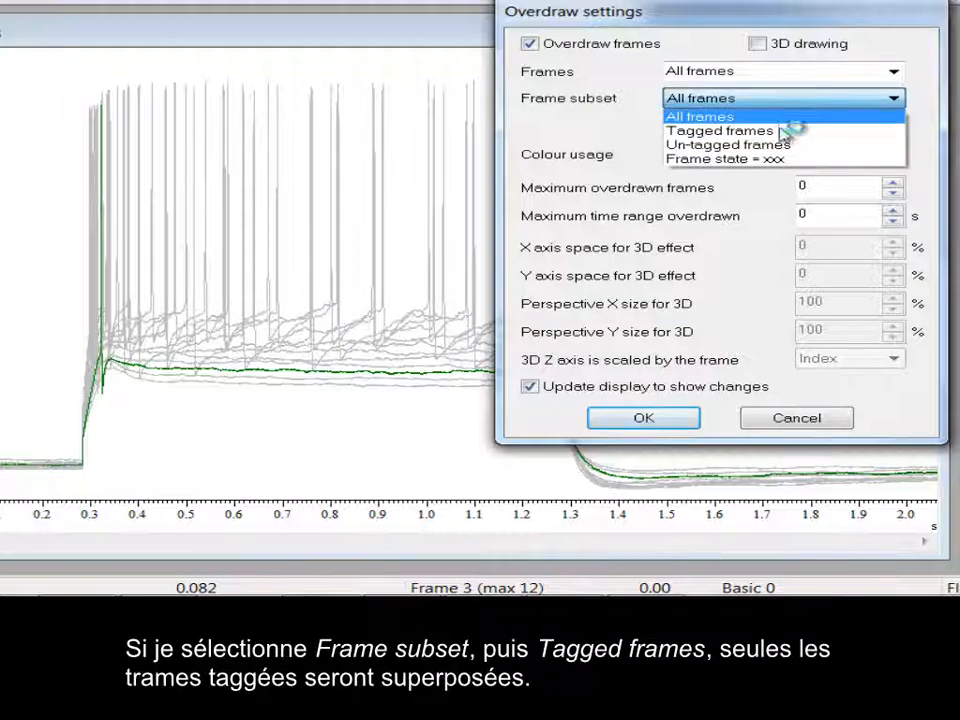
click(789, 129)
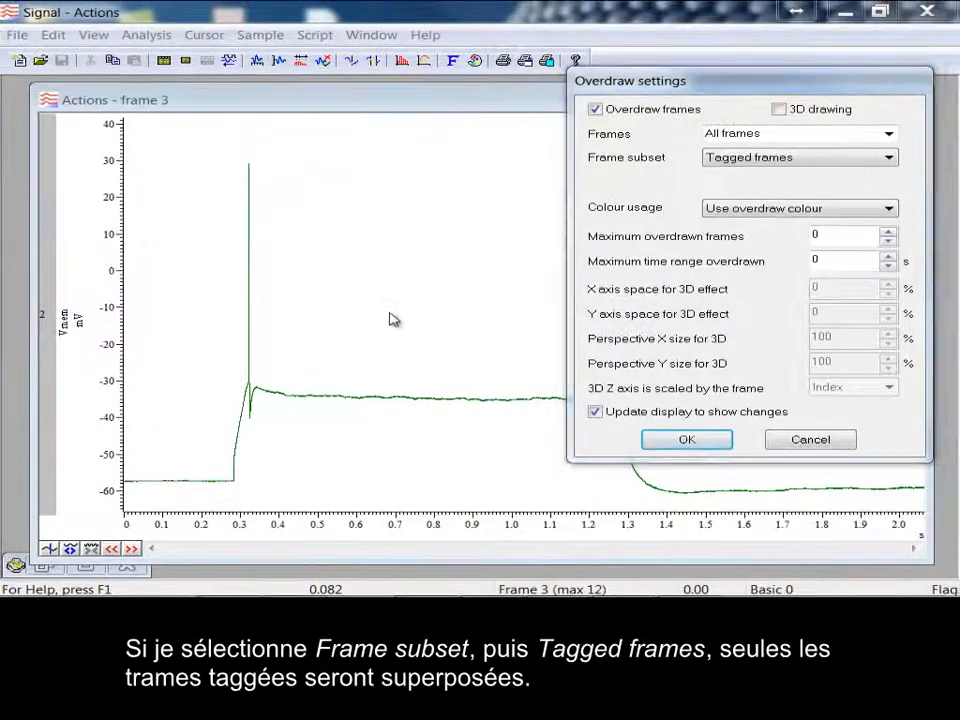
Step: Close the overdraw settings and tag frames 3 and 5 of the Actions file
click(808, 442)
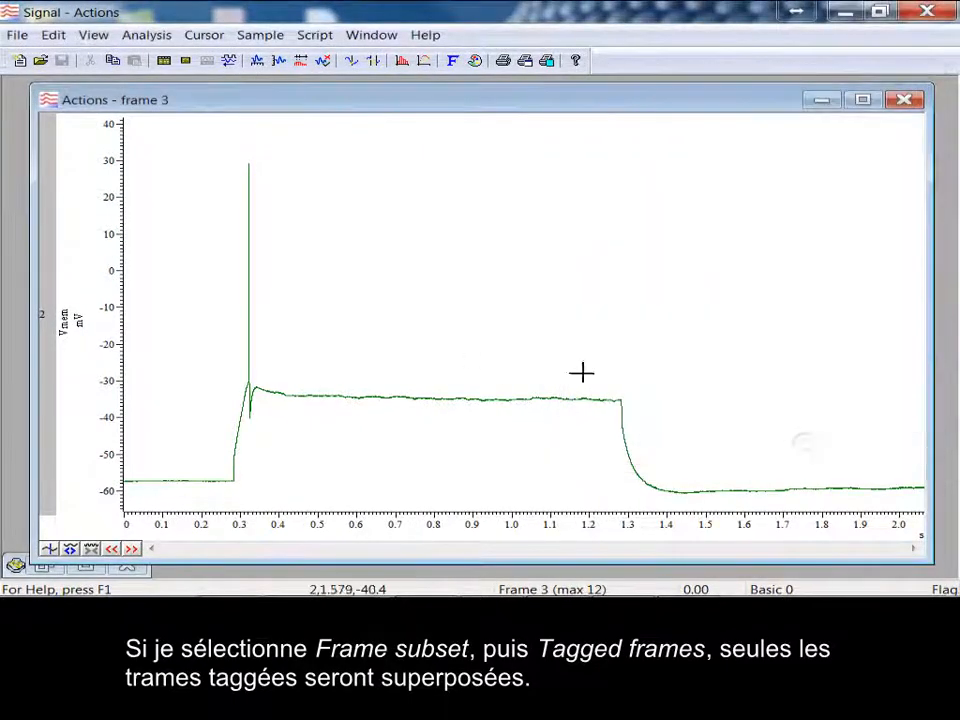
key(ctrl+t)
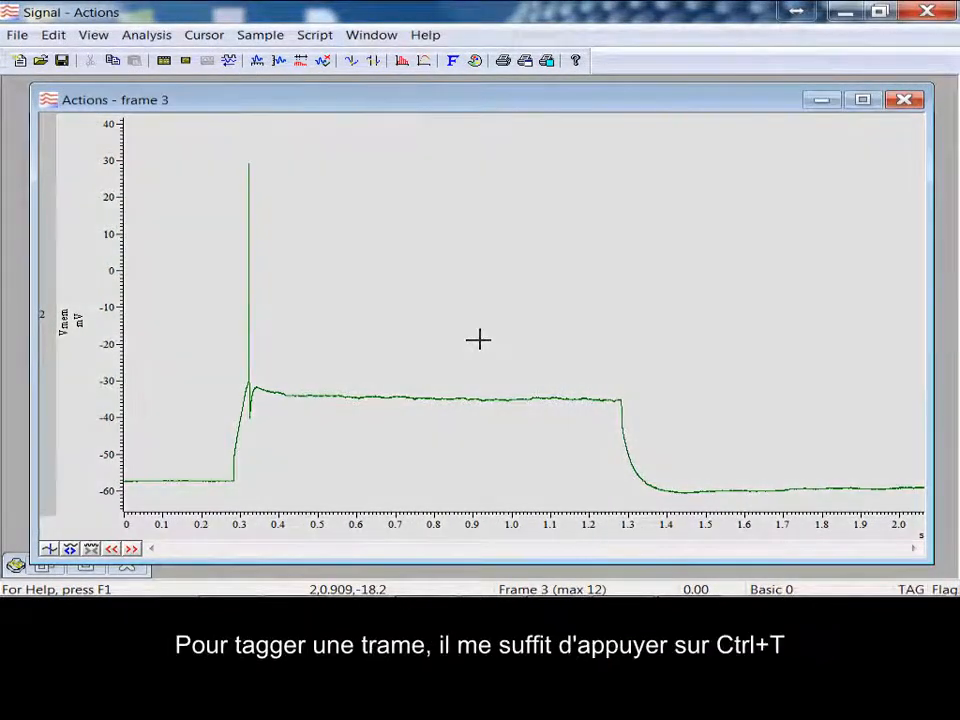
click(131, 549)
click(133, 549)
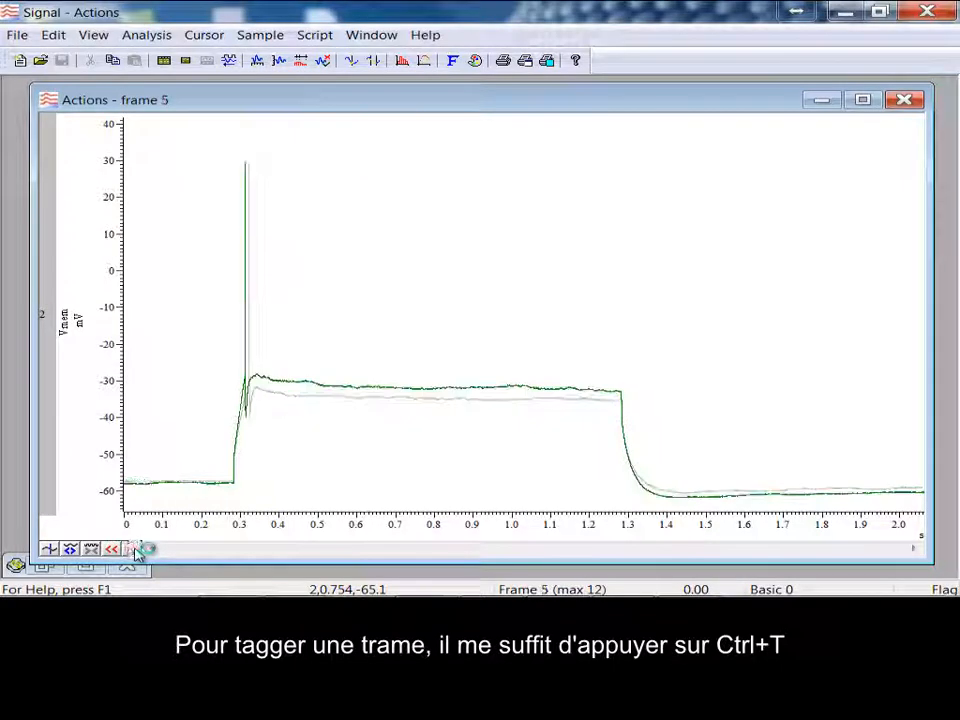
key(ctrl+t)
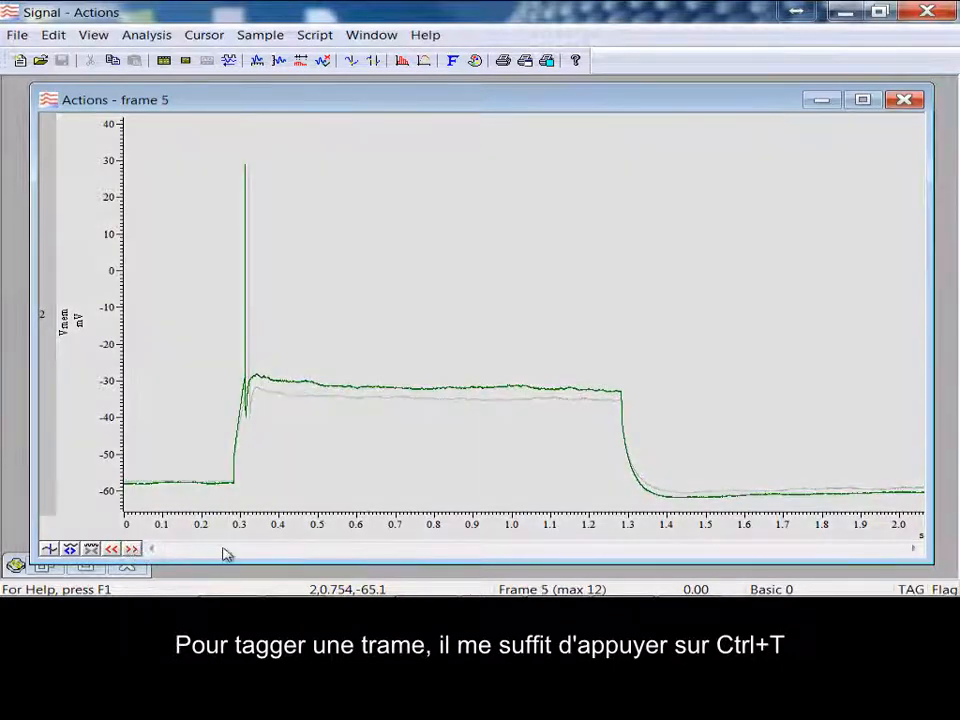
Step: Tag frame 8 as well and display frame 9 over the tagged frames
click(131, 549)
click(132, 550)
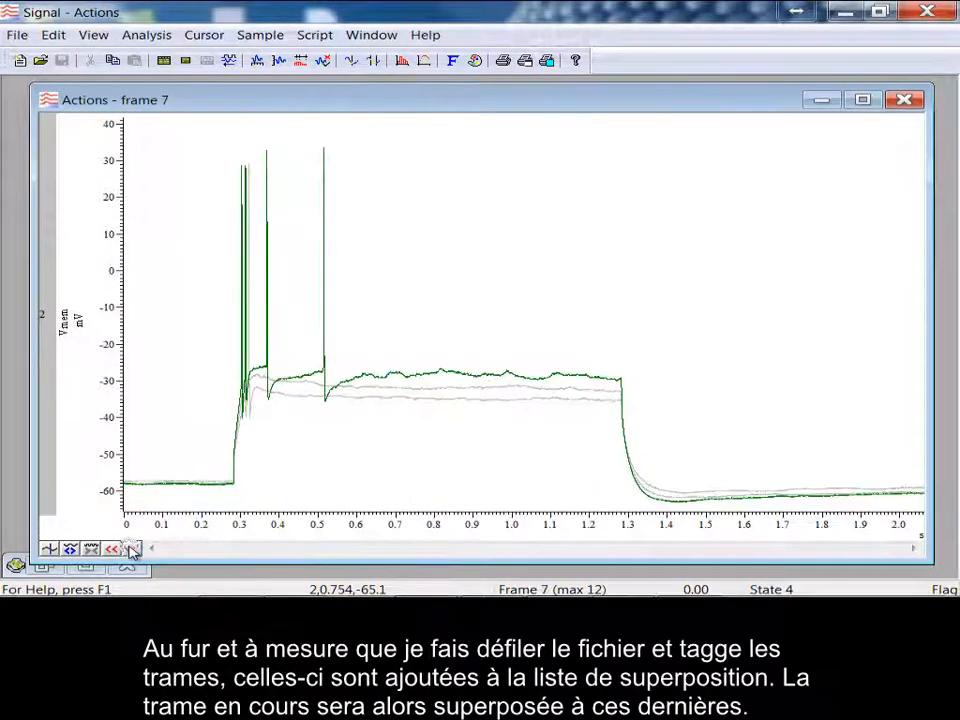
click(133, 550)
key(ctrl+t)
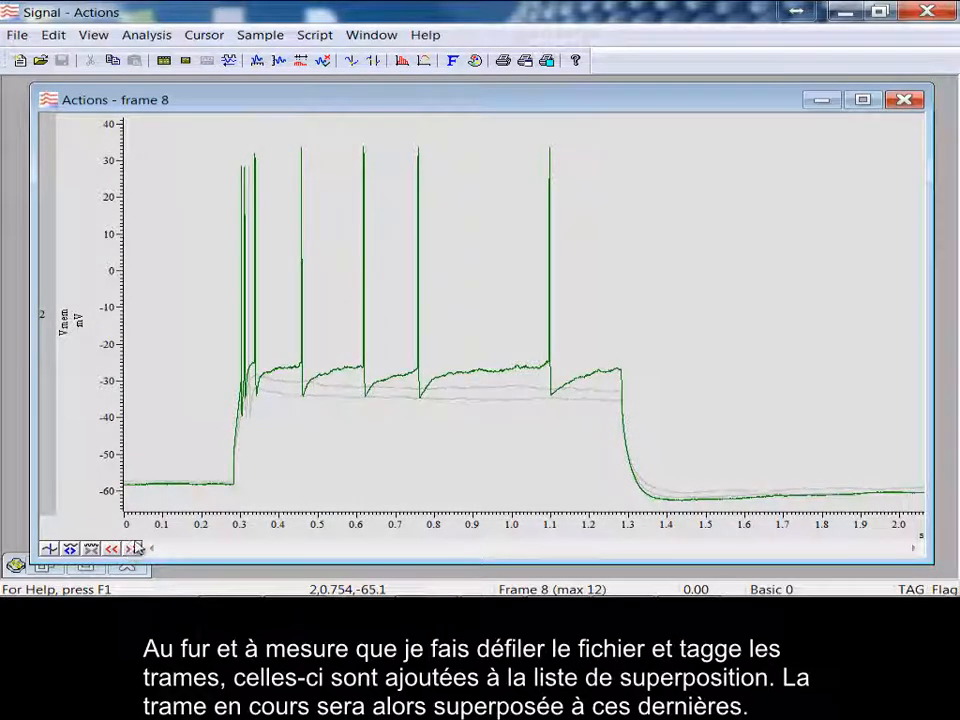
click(132, 550)
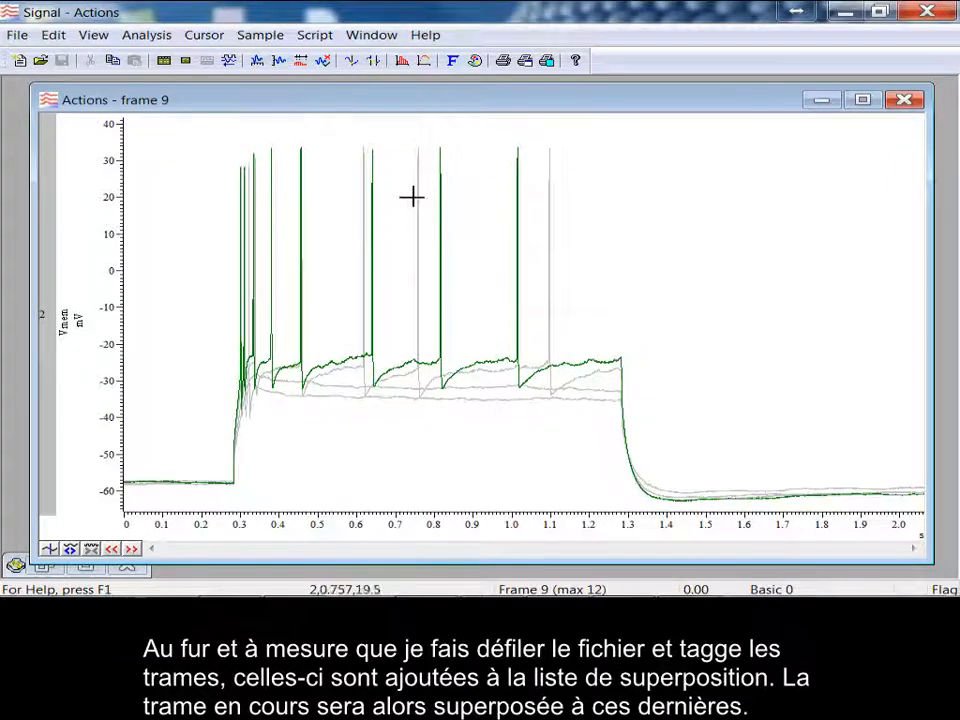
Step: Reopen the overdraw settings and set the frame subset to Un-tagged frames
right_click(228, 154)
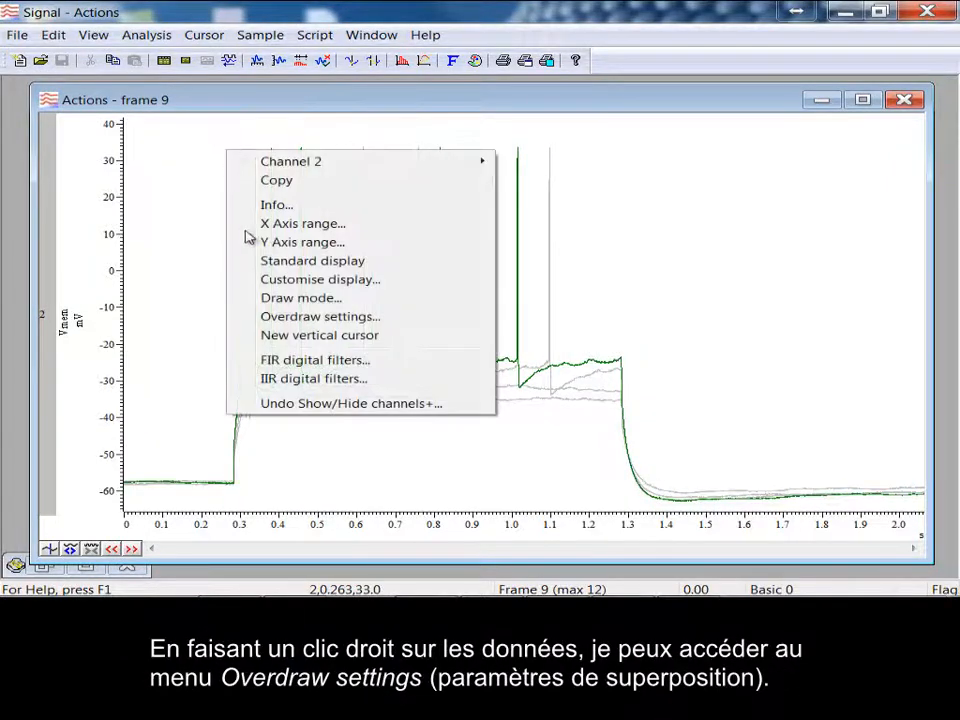
click(430, 327)
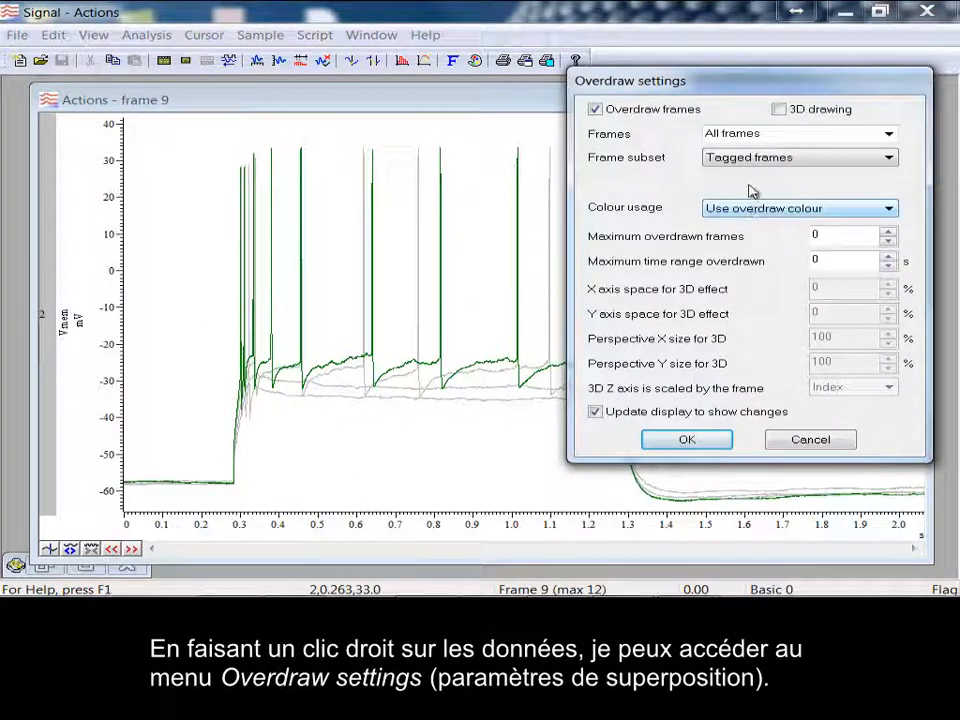
click(748, 158)
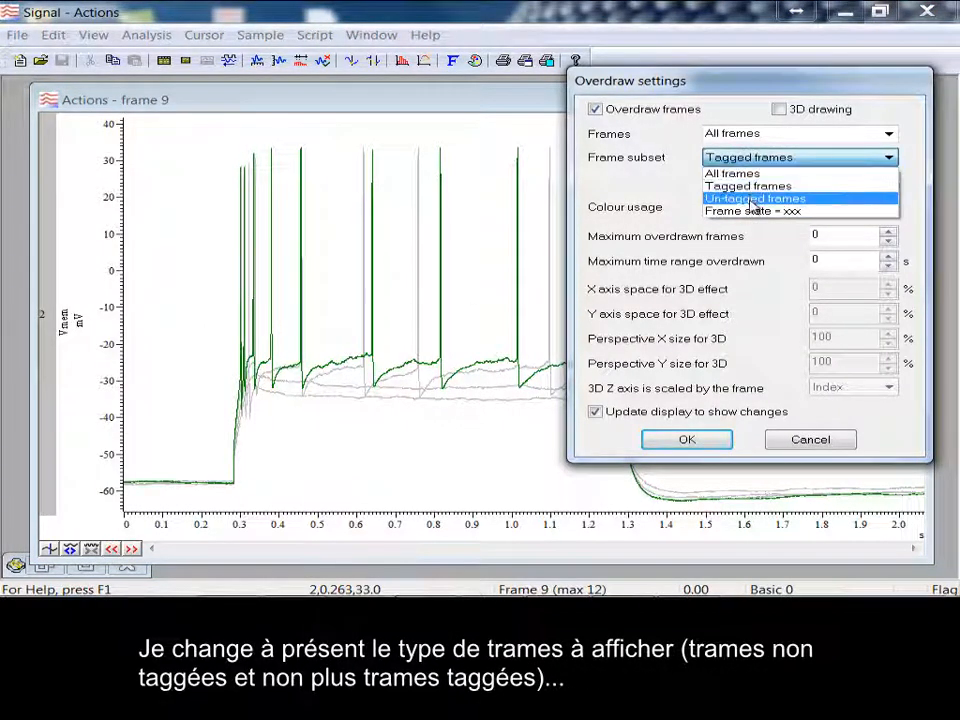
click(752, 198)
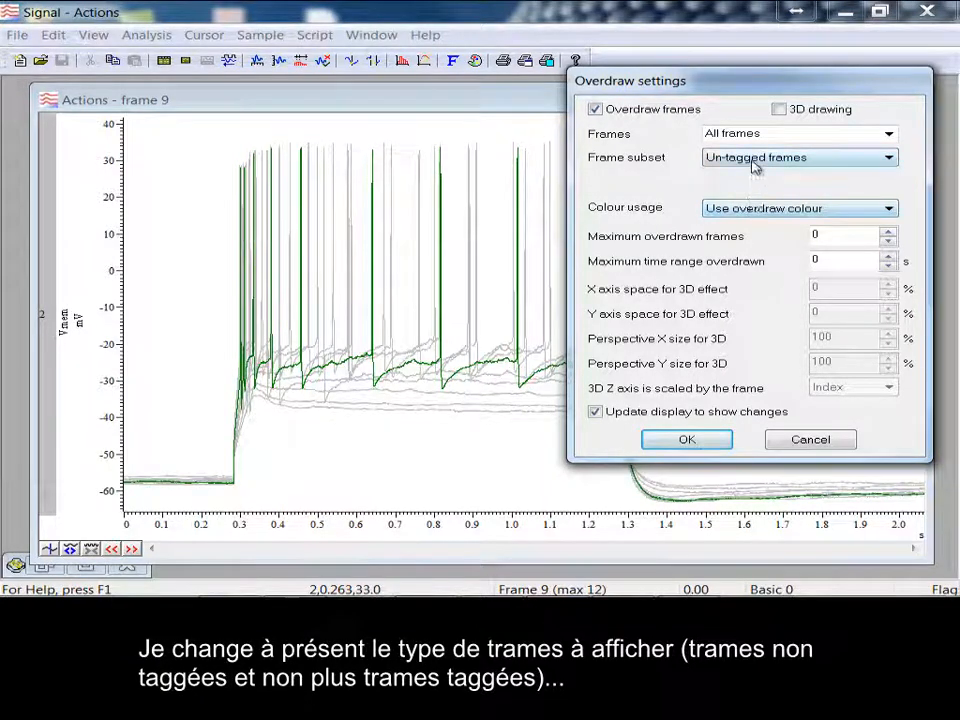
Step: Restrict the overdrawn frames to frame state 4 and apply the overdraw settings
click(724, 160)
click(760, 209)
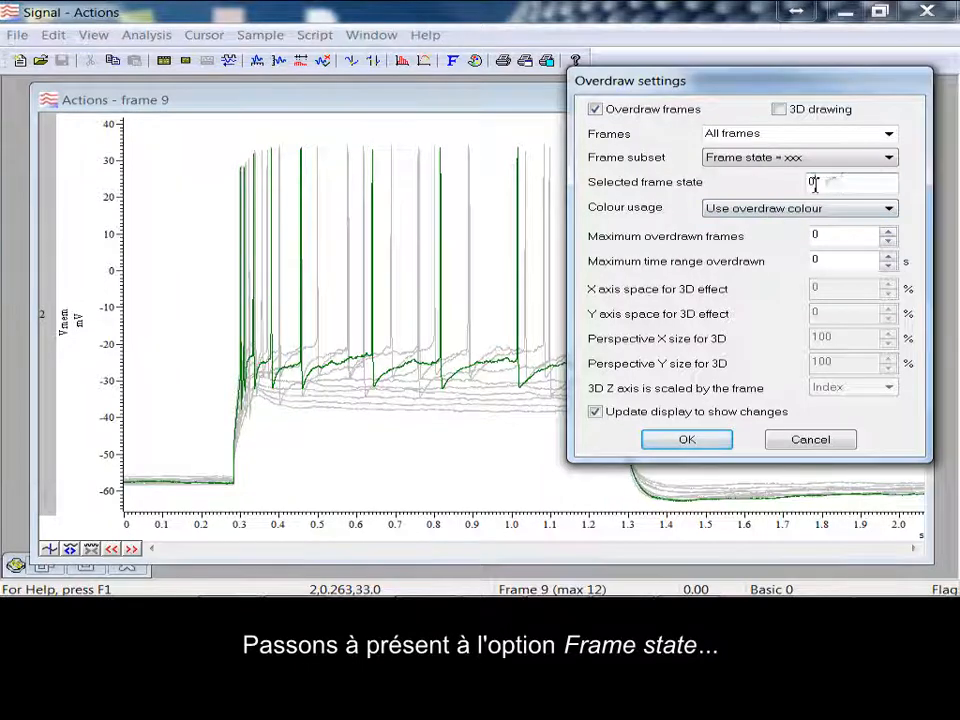
drag(816, 184, 798, 185)
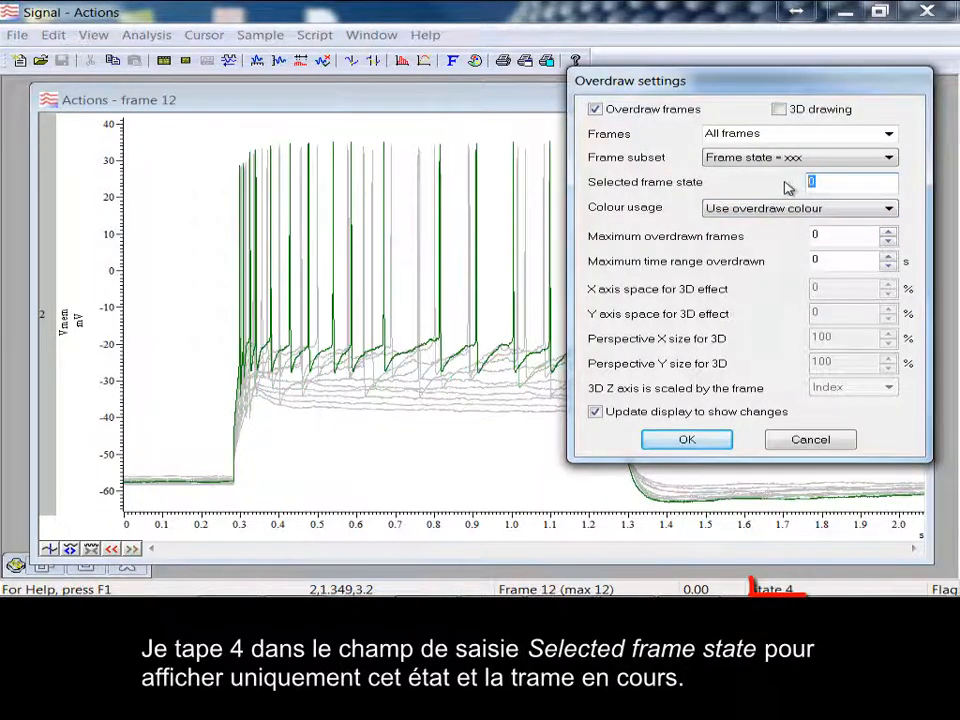
text(4)
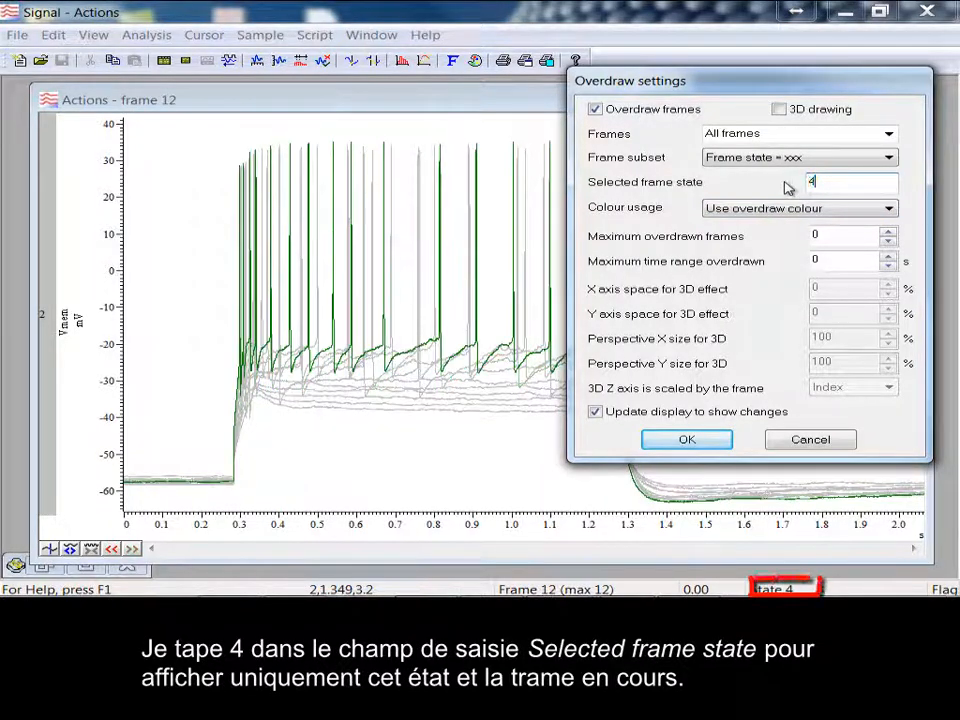
click(699, 440)
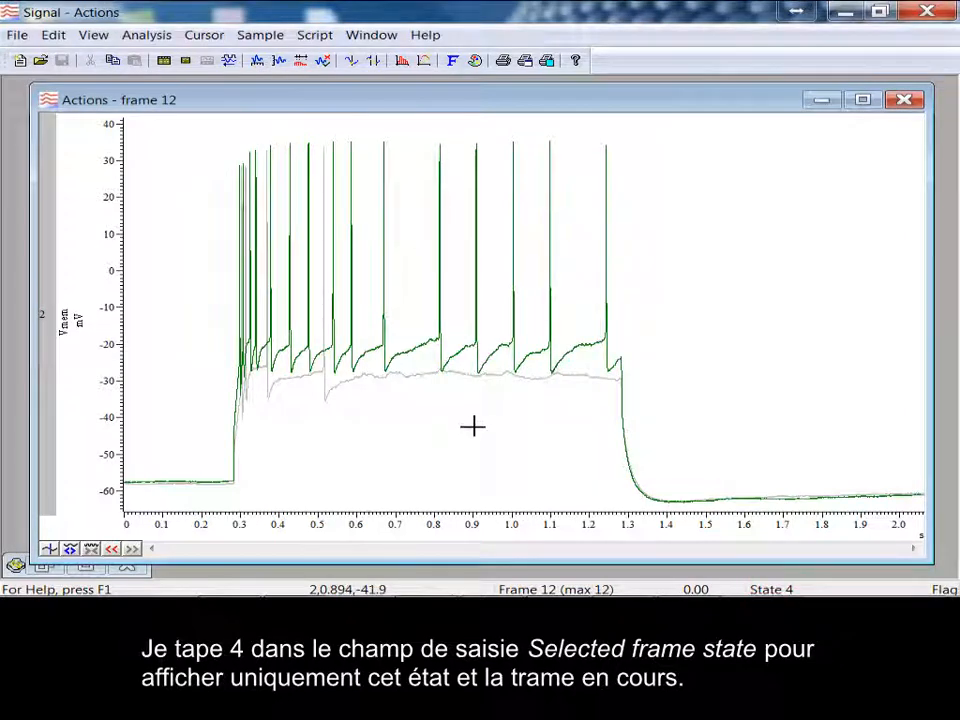
Step: Set the overdraw frame subset to All frames and turn on 3D drawing
right_click(651, 312)
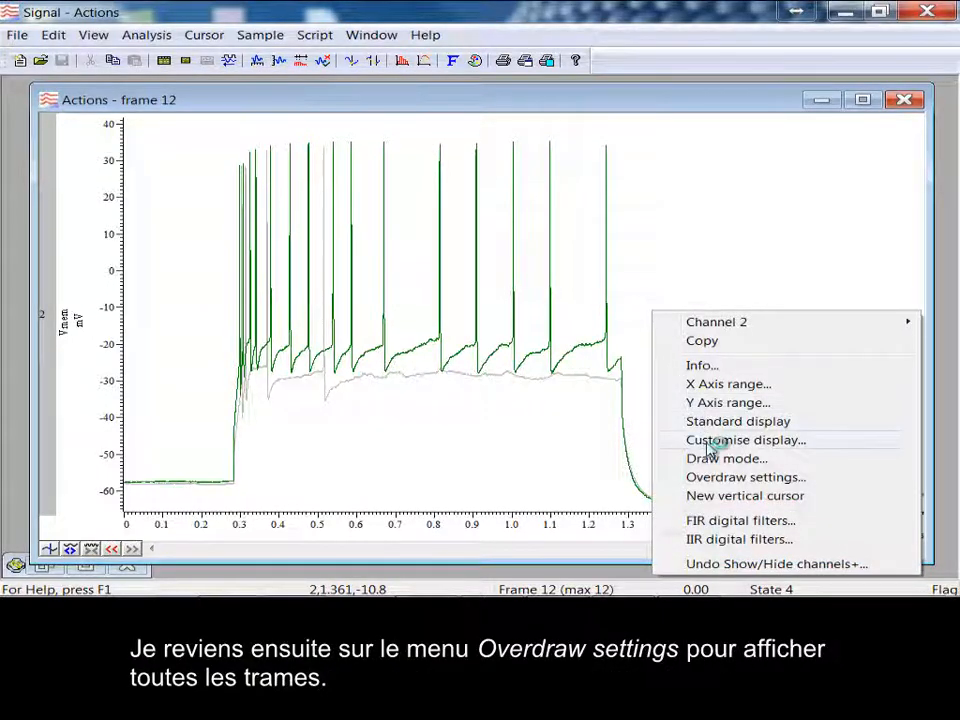
click(724, 477)
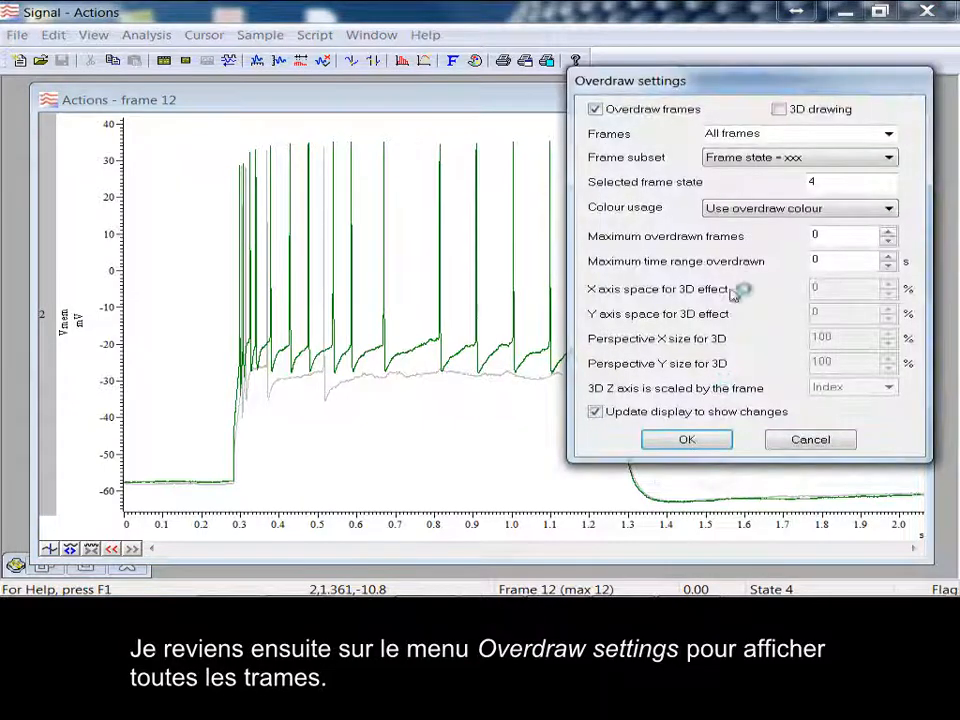
click(771, 165)
click(766, 172)
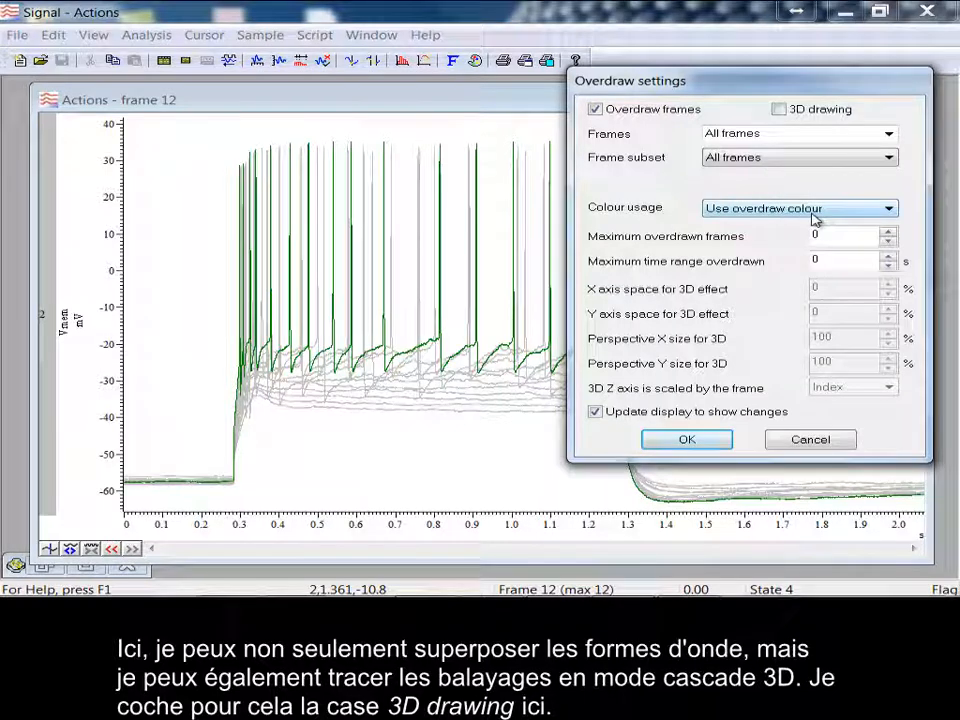
click(787, 110)
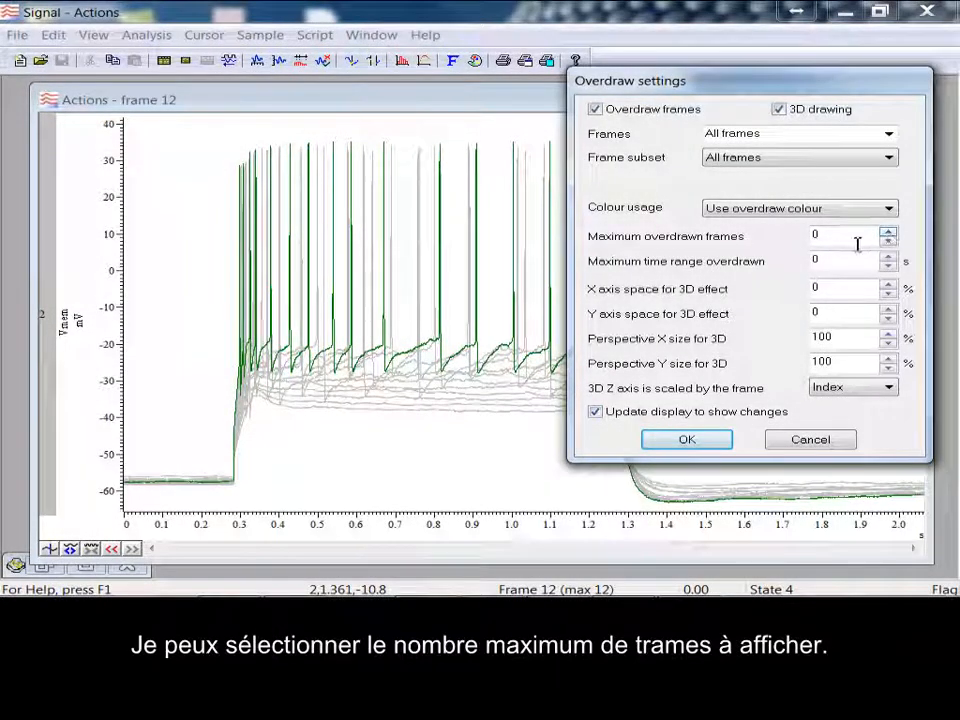
Step: Try a maximum of 5 overdrawn frames, and set the maximum back to 0
click(888, 232)
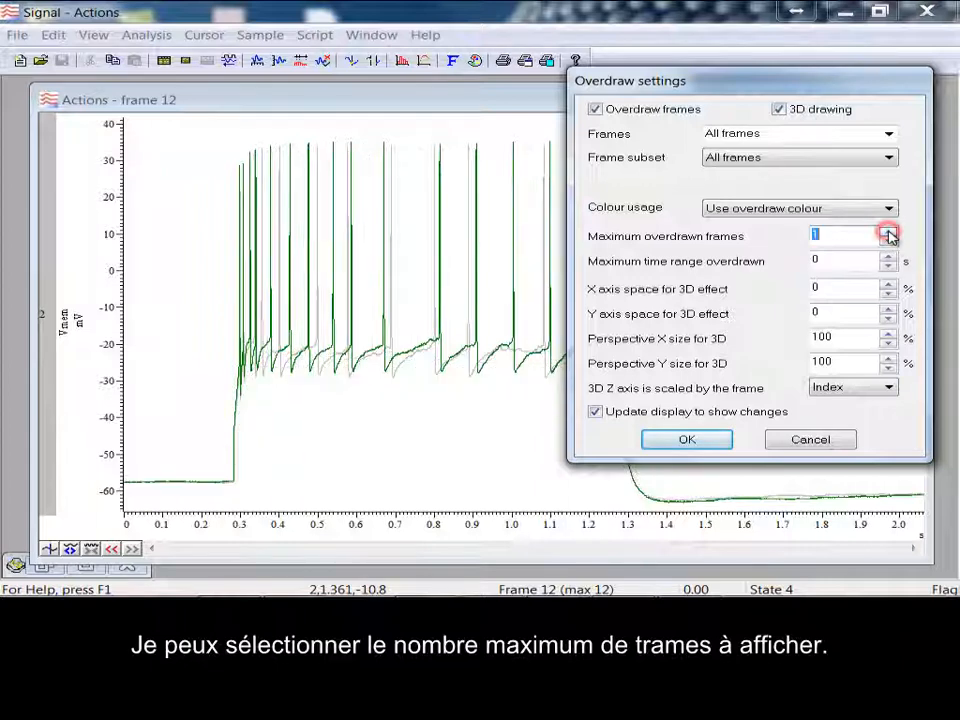
click(888, 232)
click(888, 232)
click(888, 232)
click(888, 232)
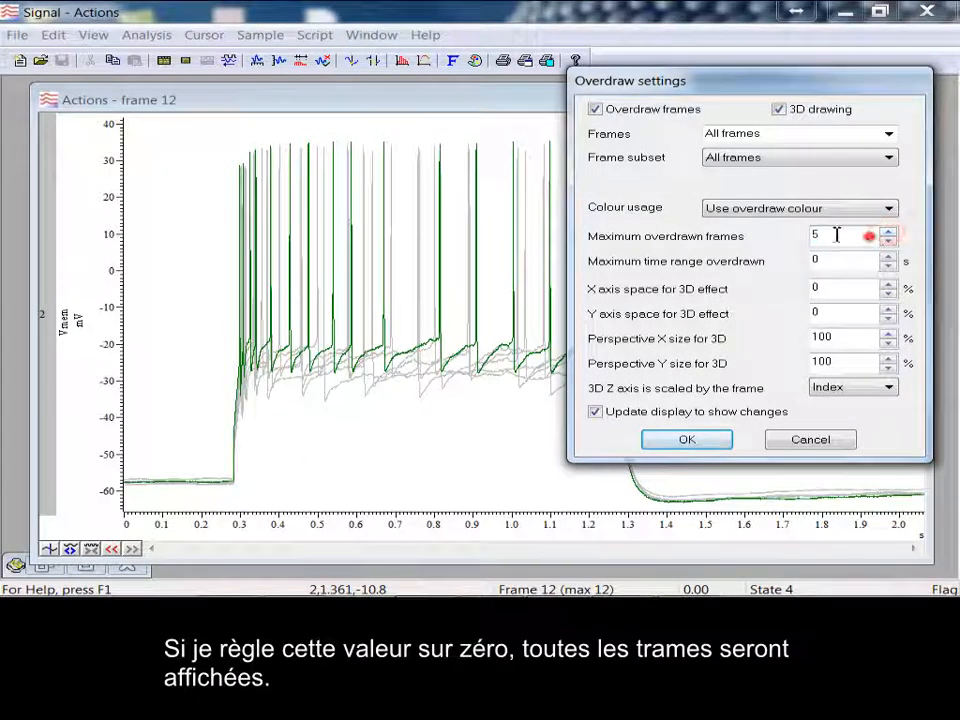
text(0)
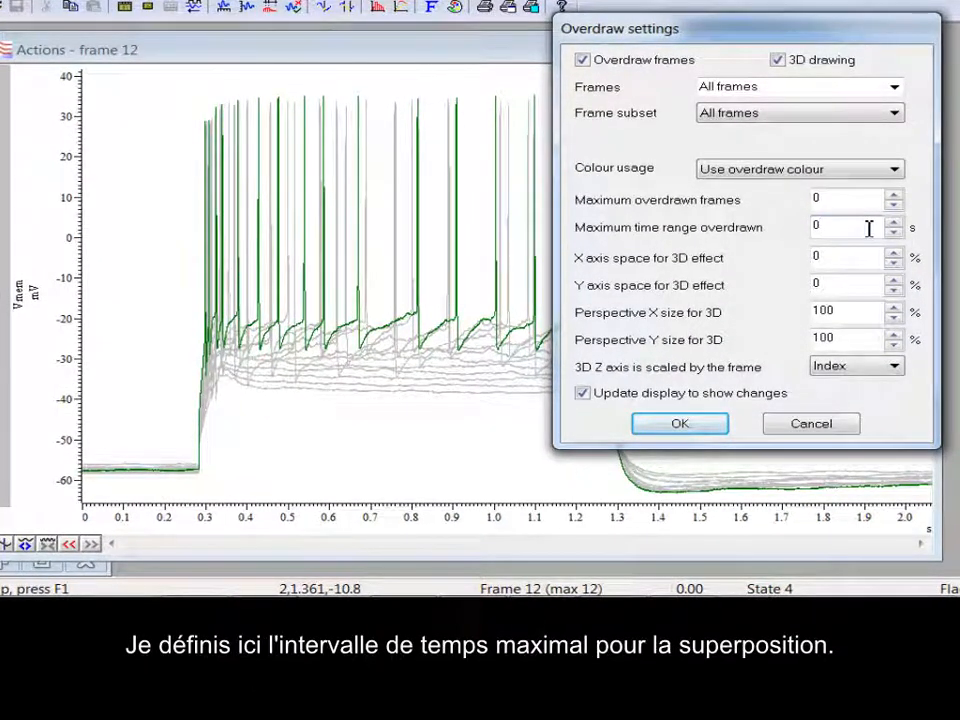
Step: Try a maximum overdrawn time range of 1 s, and return it to 0
double_click(866, 228)
text(1)
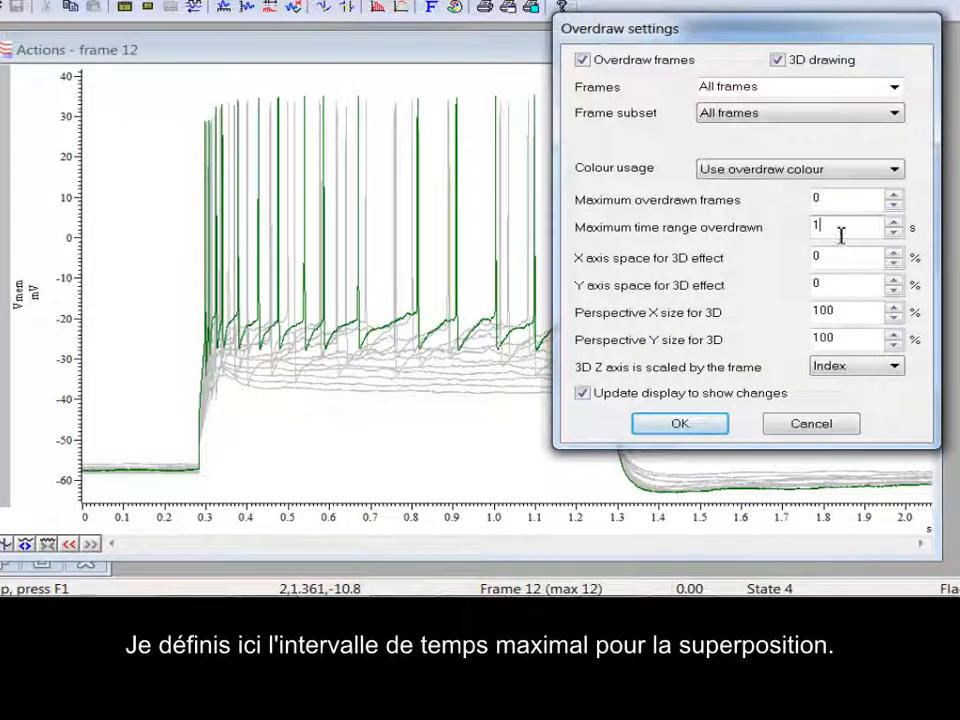
drag(838, 228, 795, 229)
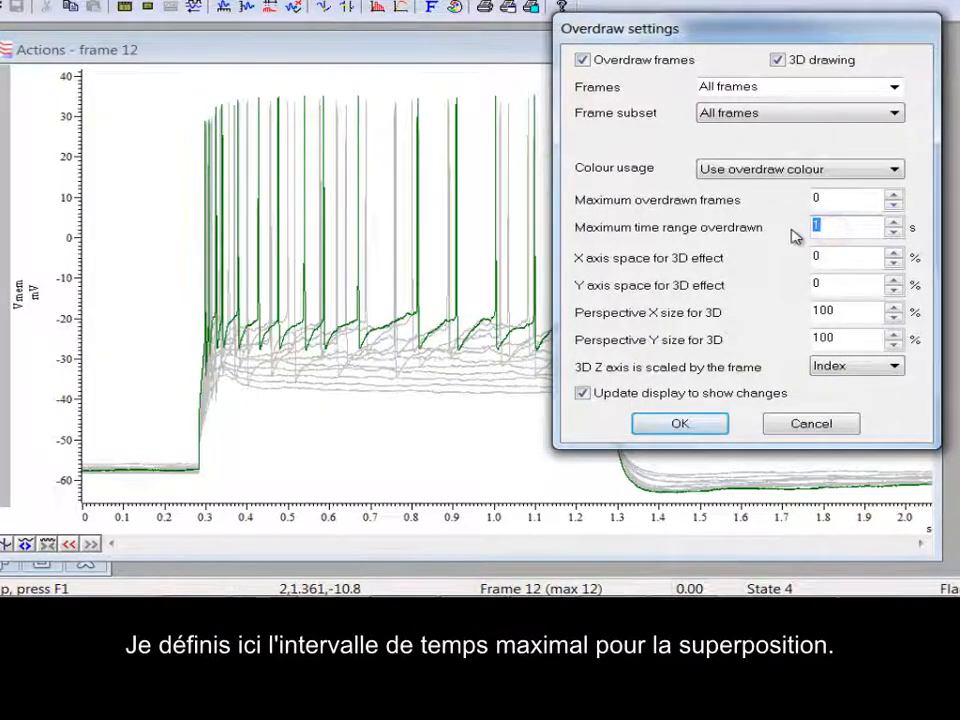
Step: Set the X axis space for the 3D effect to 13%
click(896, 253)
click(896, 253)
click(896, 253)
click(896, 253)
click(896, 253)
click(896, 253)
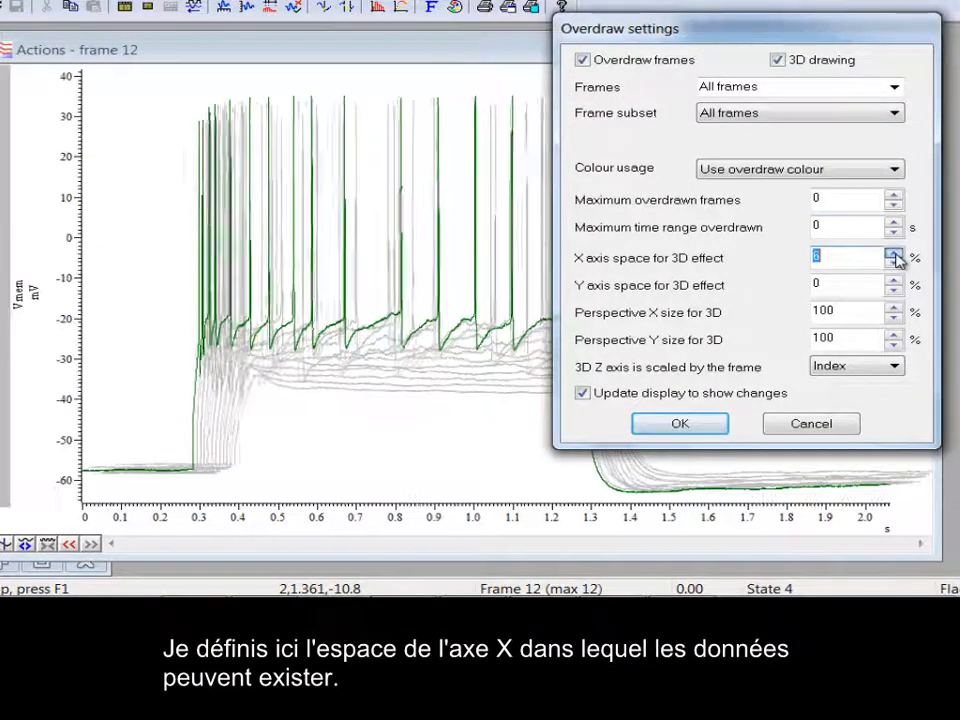
click(894, 253)
click(894, 253)
click(894, 253)
click(894, 253)
click(894, 253)
click(894, 253)
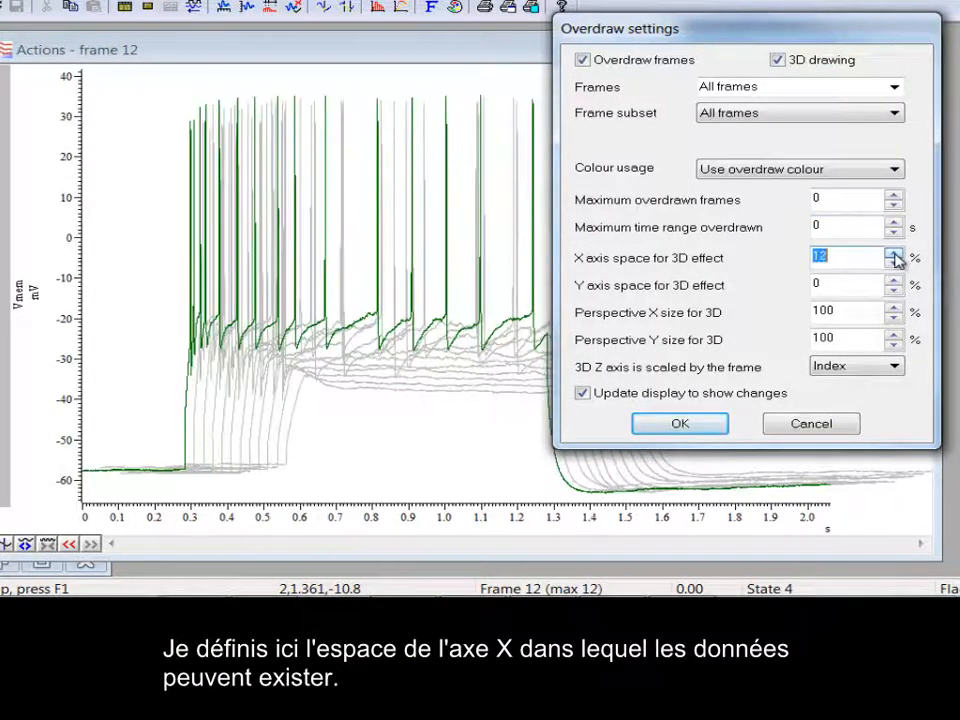
click(894, 253)
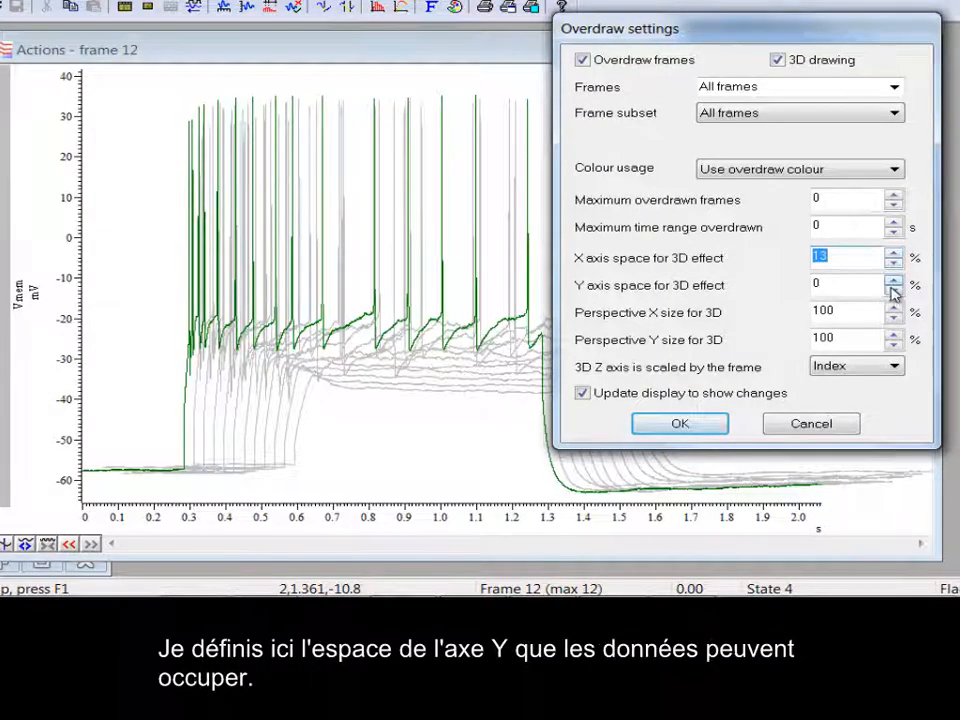
Step: Set the Y axis space for the 3D effect to 16%
click(893, 283)
click(893, 283)
click(893, 283)
click(893, 283)
click(893, 283)
click(893, 283)
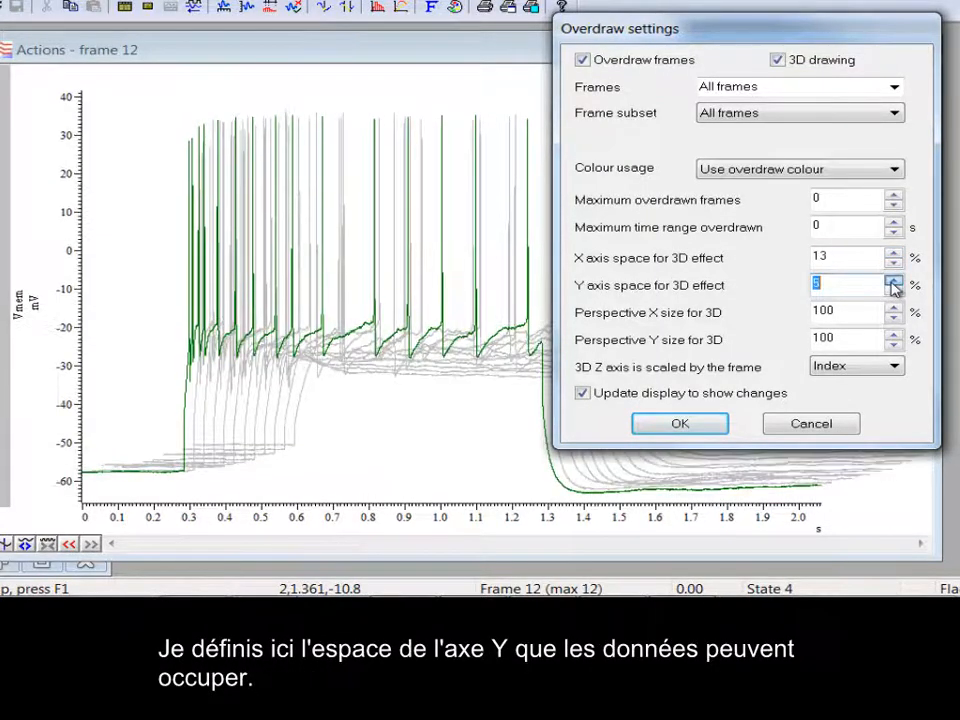
click(893, 283)
click(893, 283)
click(893, 283)
click(893, 283)
click(893, 283)
click(893, 283)
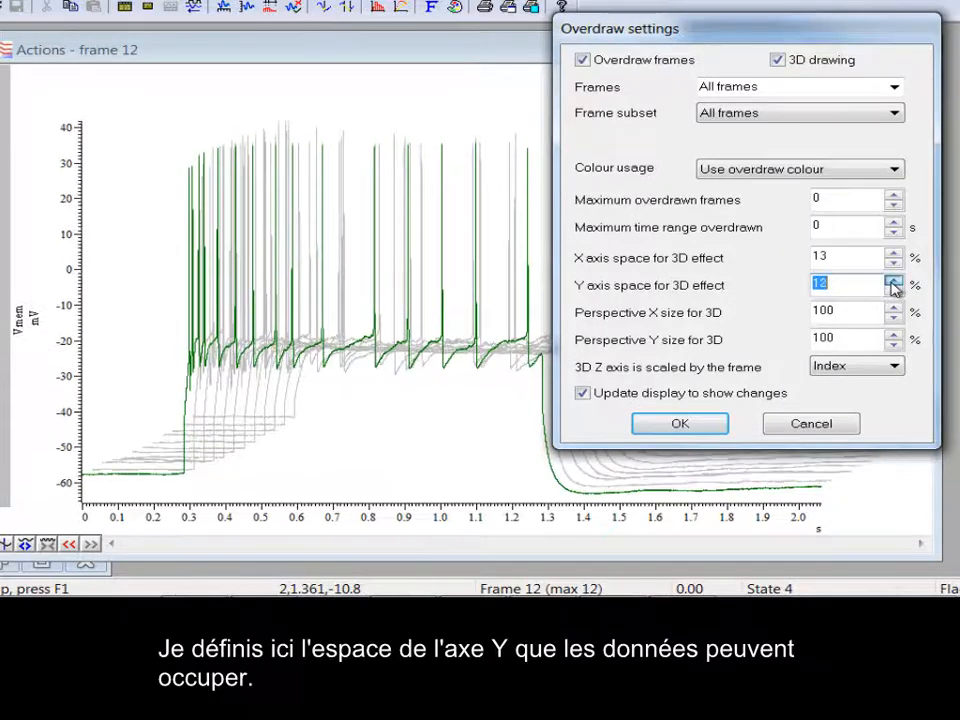
click(893, 283)
click(893, 283)
click(893, 283)
click(893, 283)
Step: Try smaller perspective X sizes for the 3D display, and restore the size to 100%
click(893, 308)
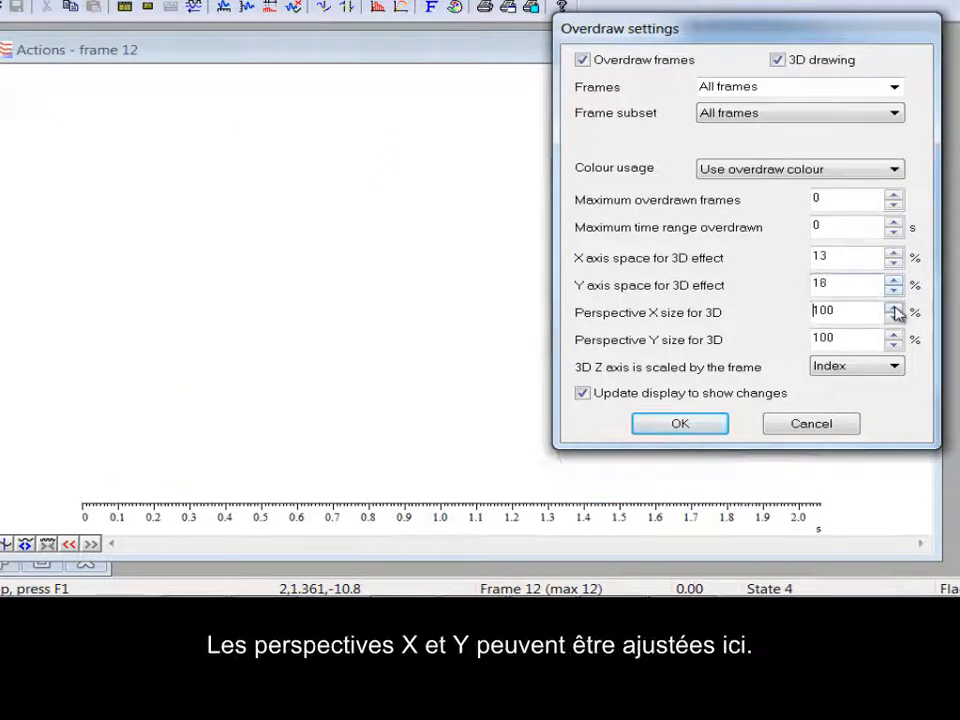
click(894, 310)
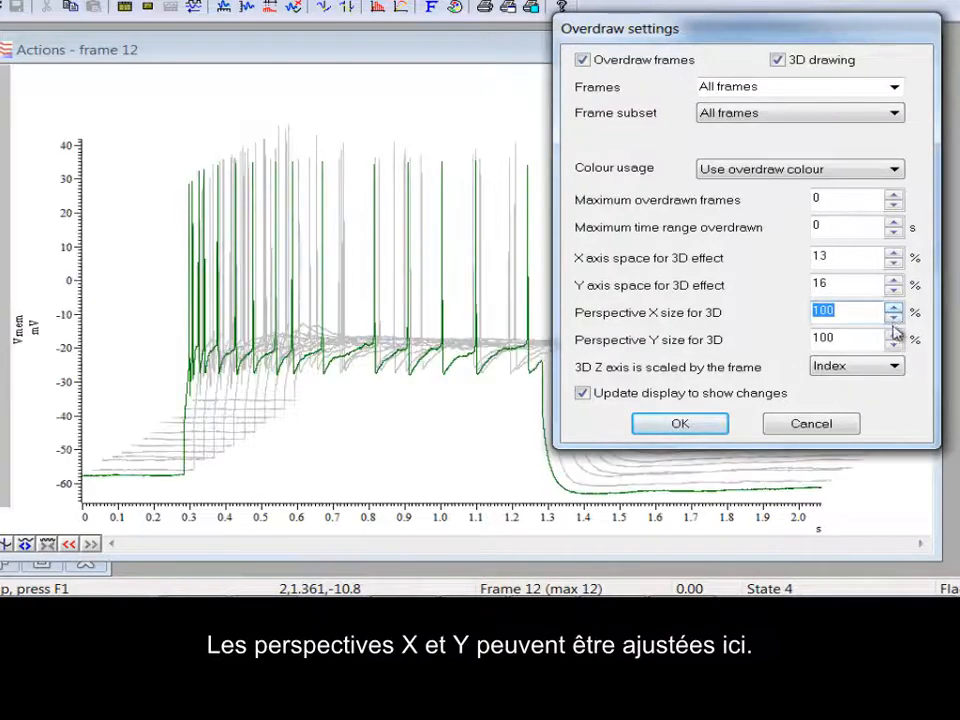
click(893, 318)
click(894, 319)
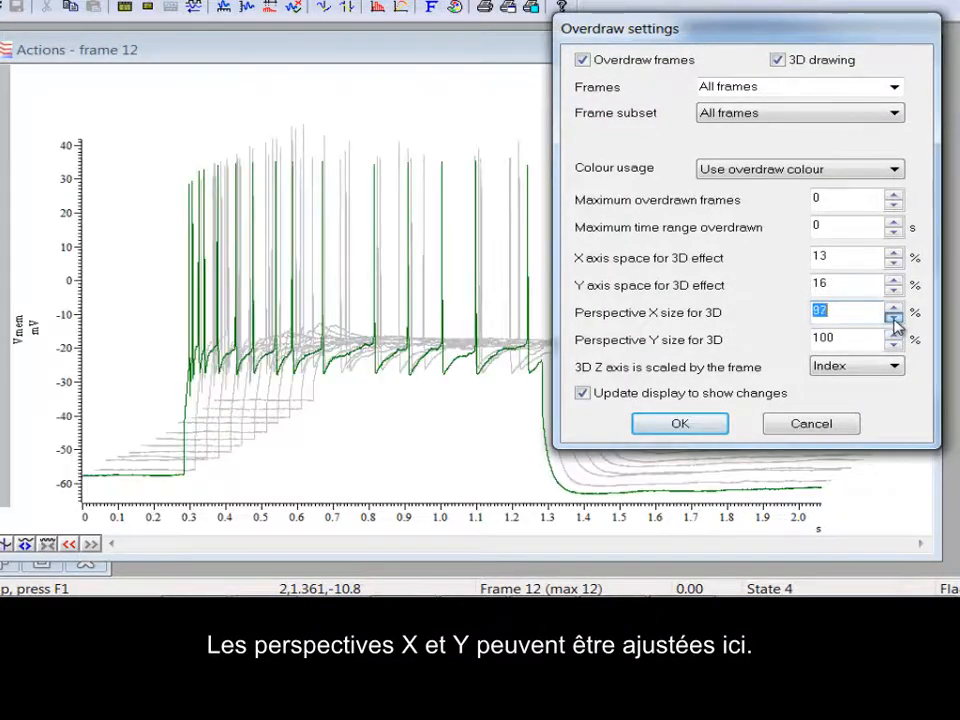
click(893, 318)
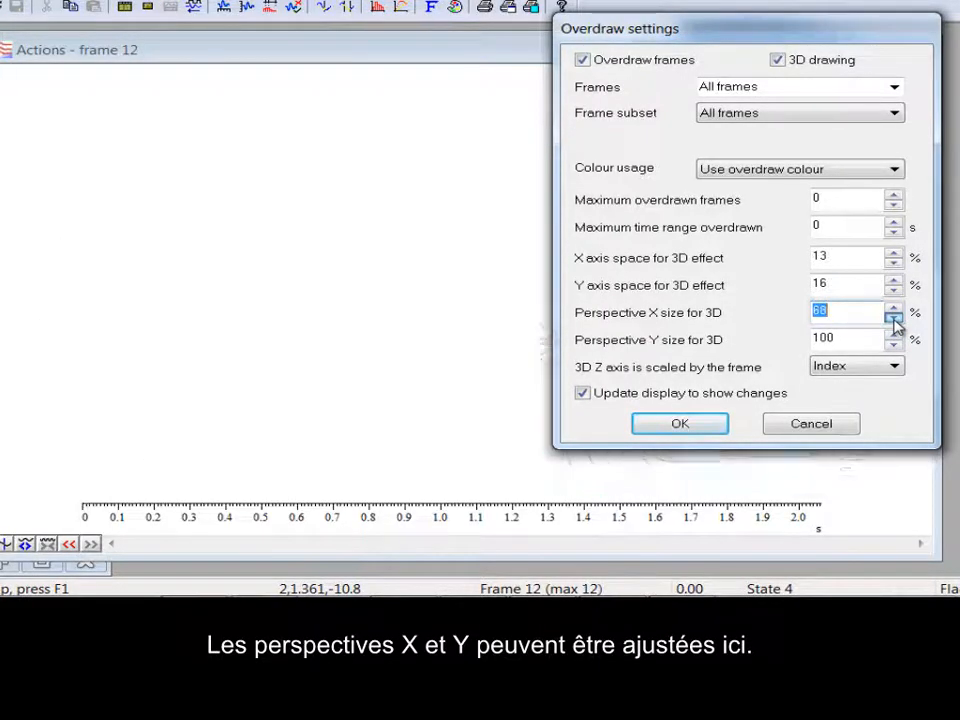
click(893, 317)
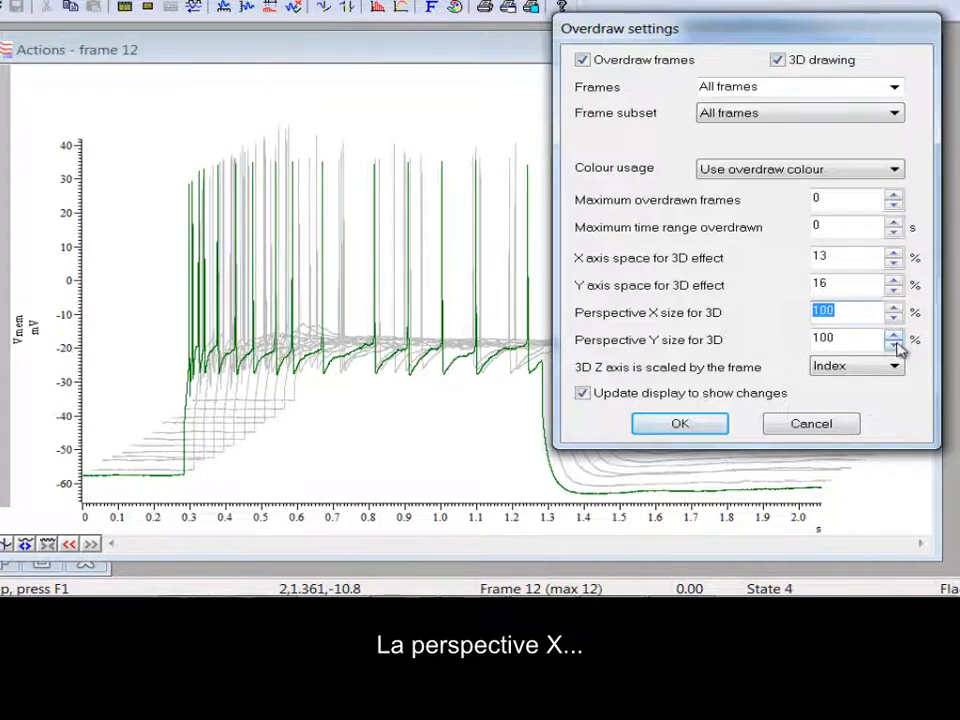
Step: Set the perspective Y size for 3D to 52% and the X axis space for the 3D effect to 0%
click(898, 344)
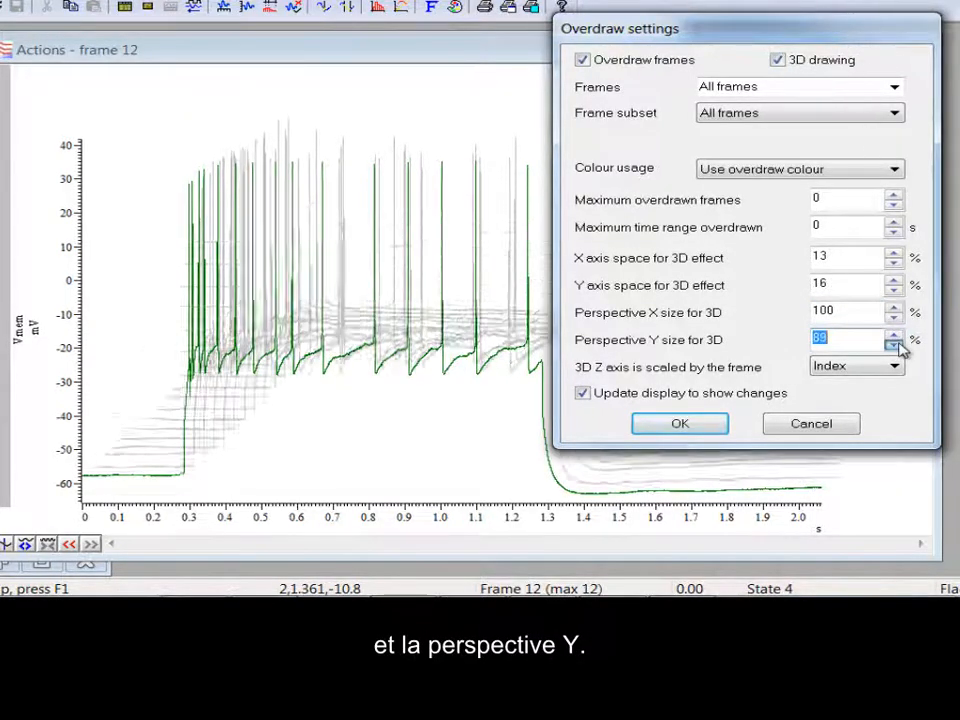
drag(898, 344, 898, 344)
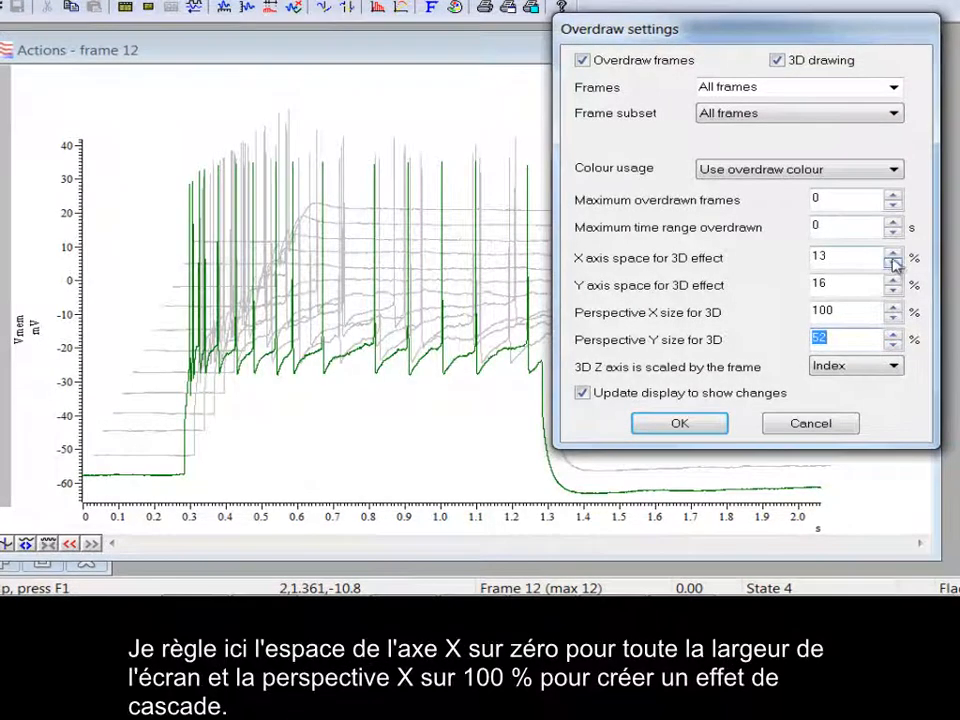
drag(894, 255, 894, 263)
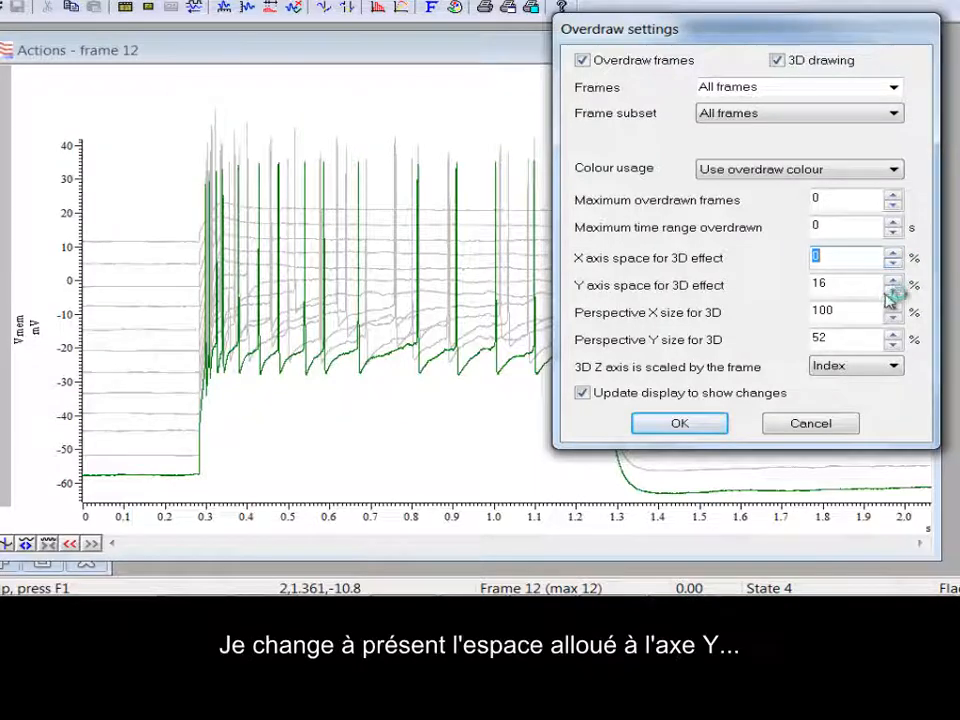
Step: Set the Y axis space for the 3D effect to 43% and apply the overdraw settings
click(893, 280)
click(893, 281)
drag(892, 283, 892, 283)
click(893, 281)
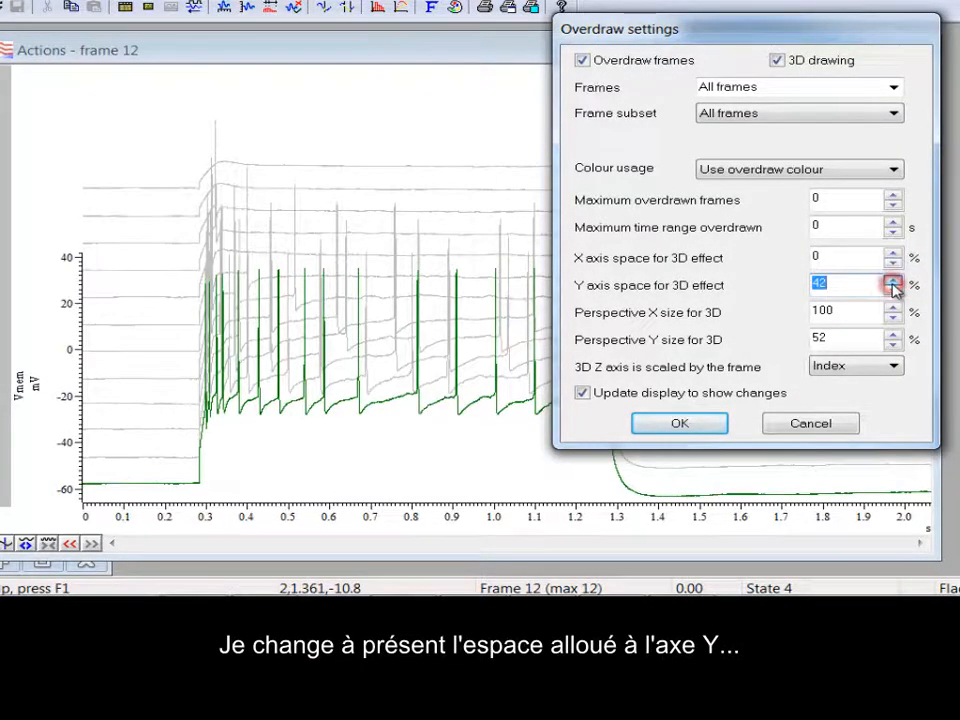
click(893, 281)
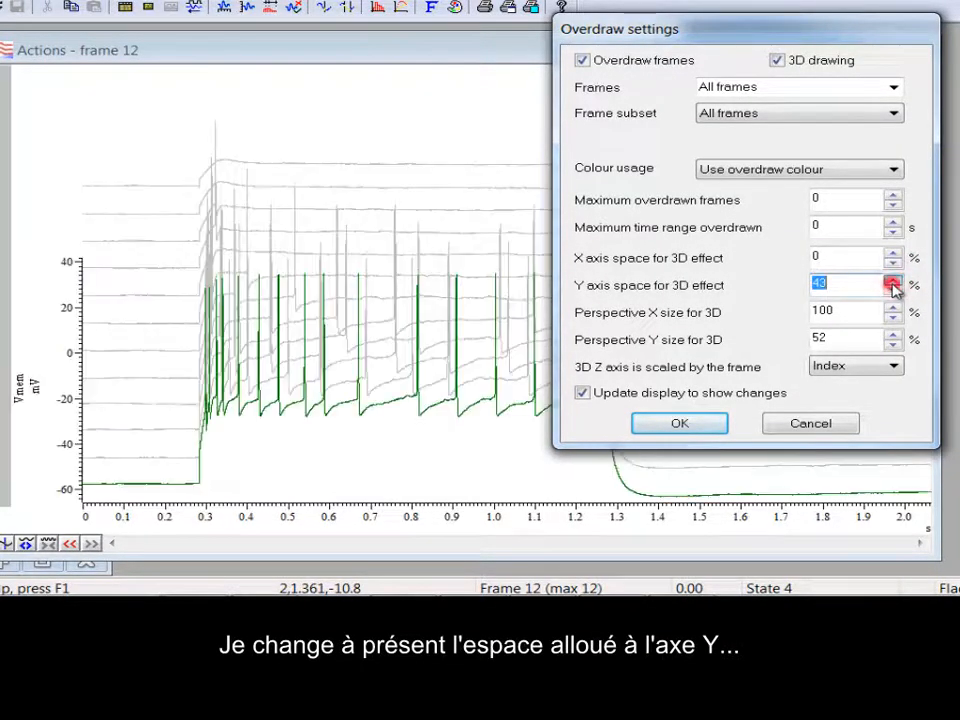
click(713, 424)
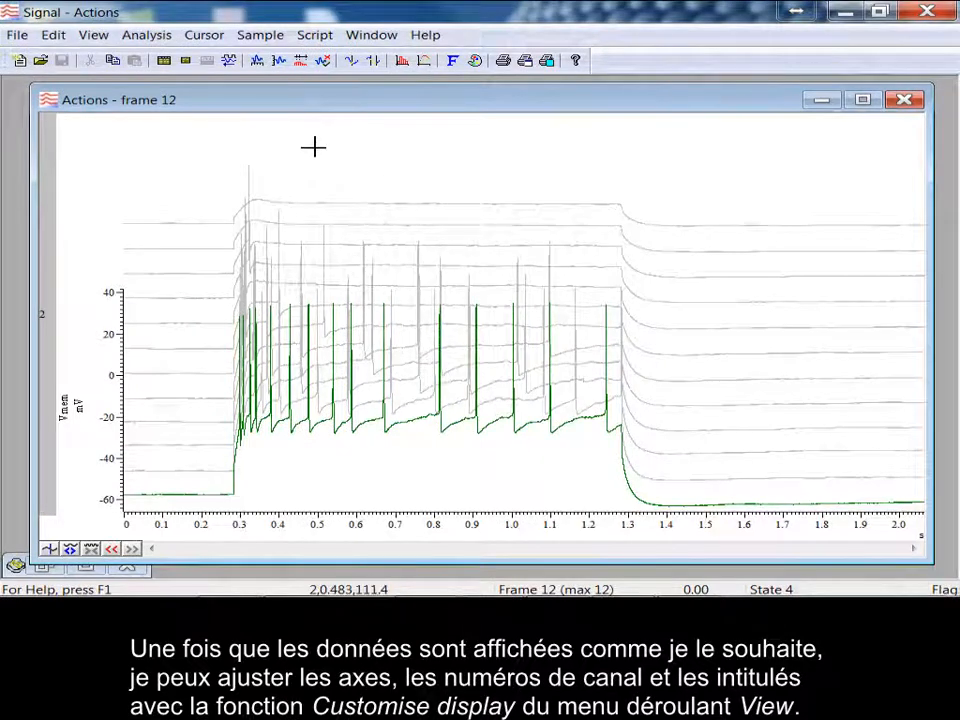
Step: Open the display customisation for the Actions file and include channel 1 Imemb among the displayed channels
click(100, 36)
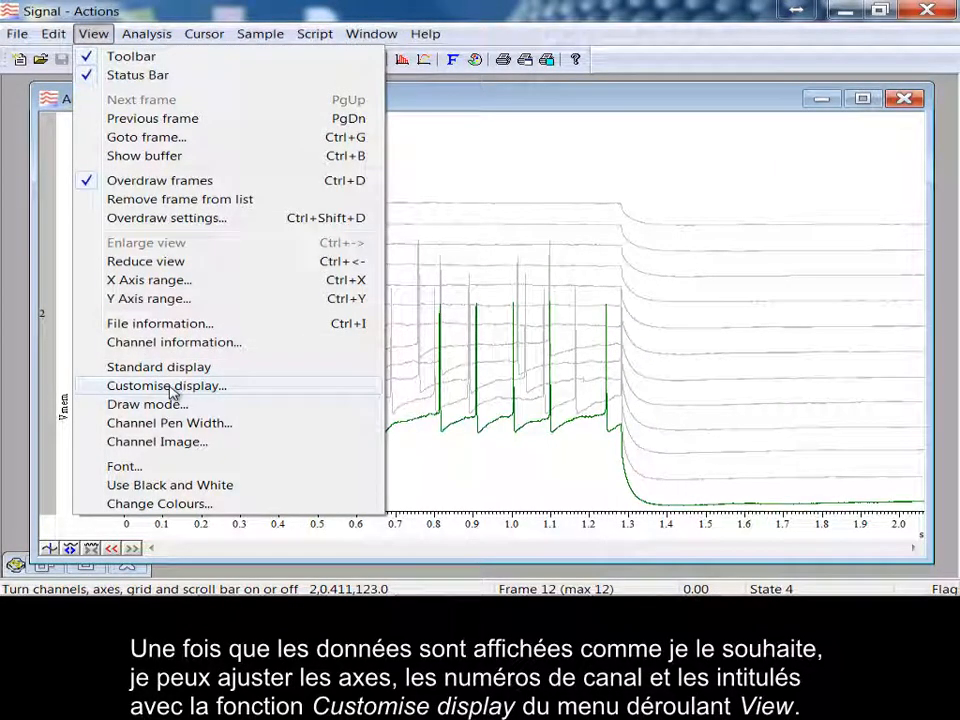
click(239, 390)
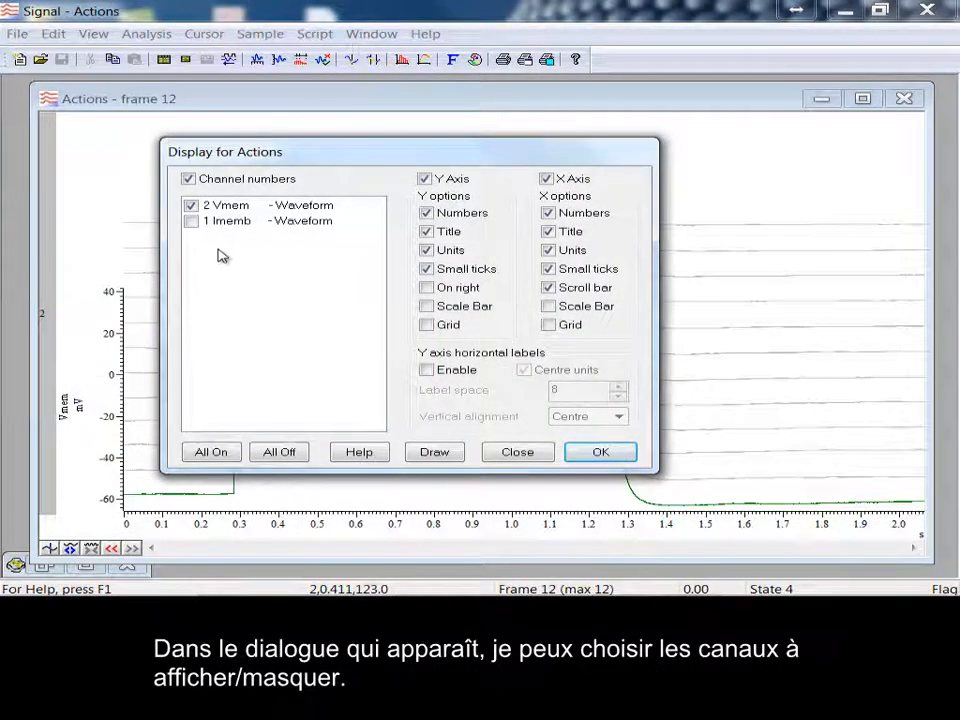
click(208, 222)
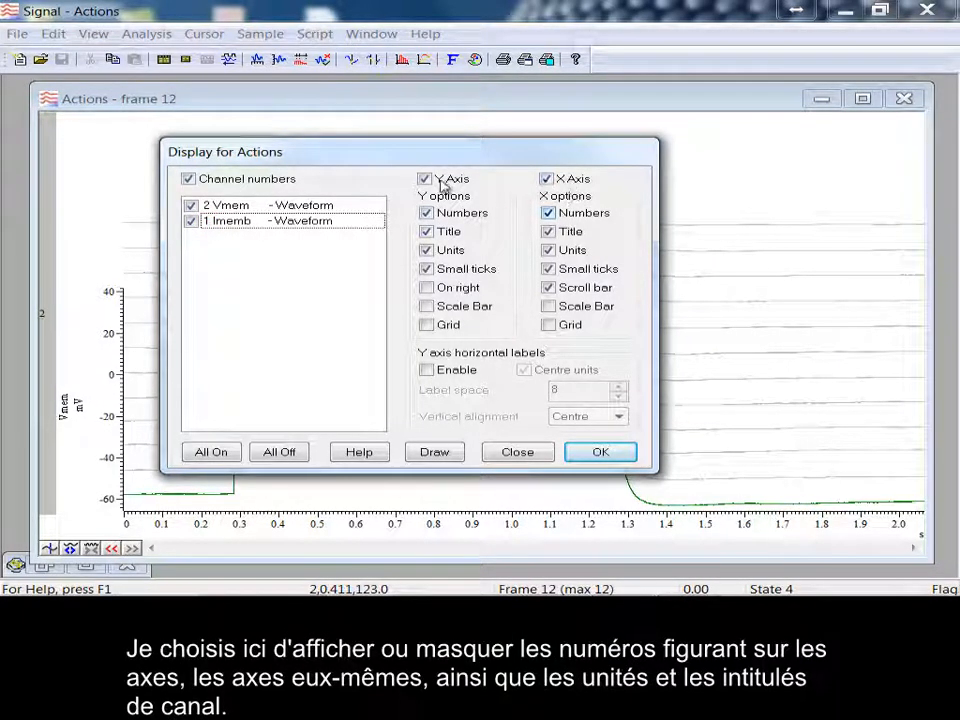
Step: Place the Y axes on the right of the data, show both X and Y axes as scale bars, and redraw
click(446, 290)
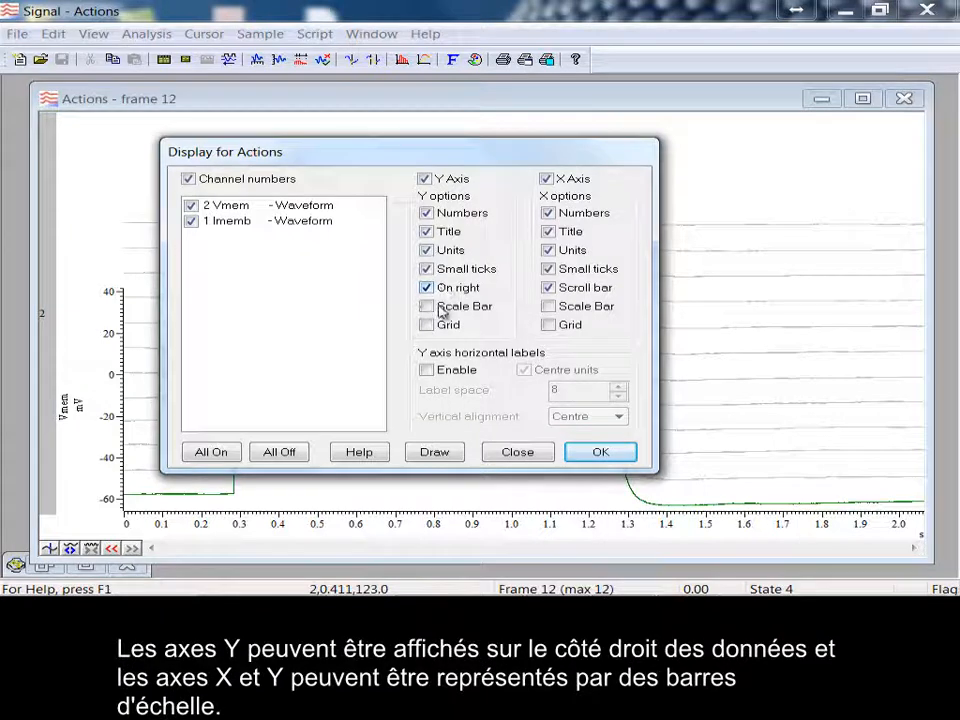
click(440, 308)
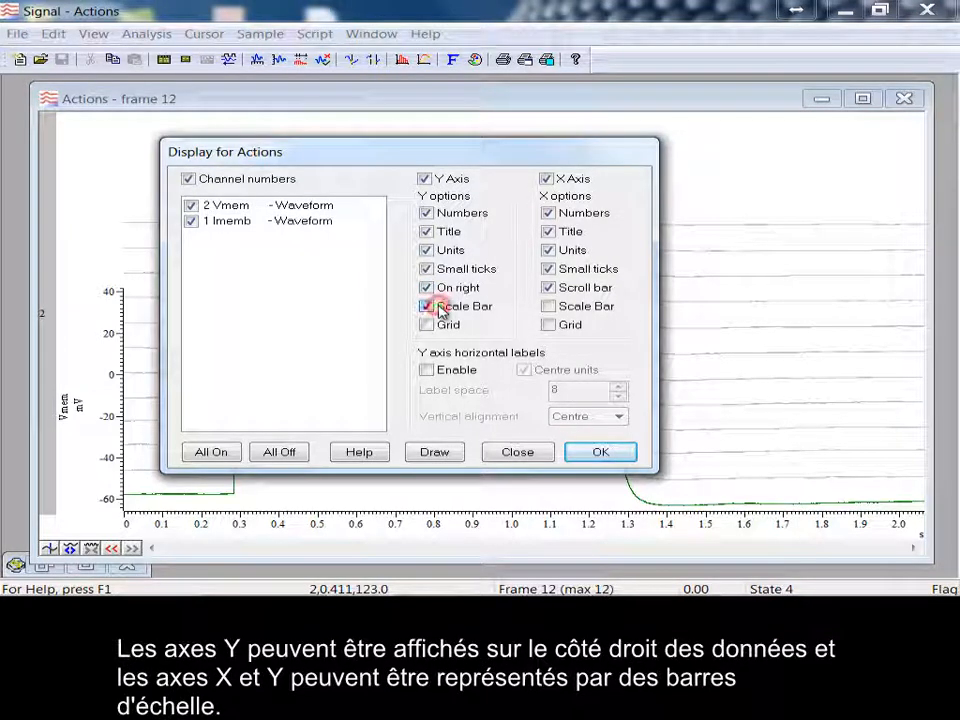
click(549, 308)
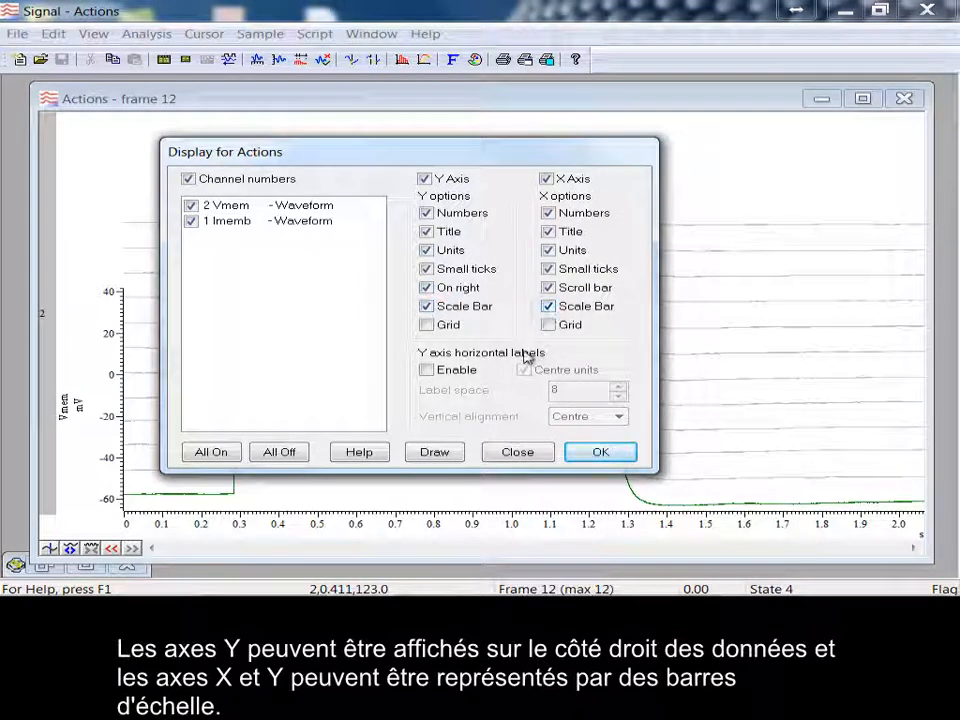
click(452, 457)
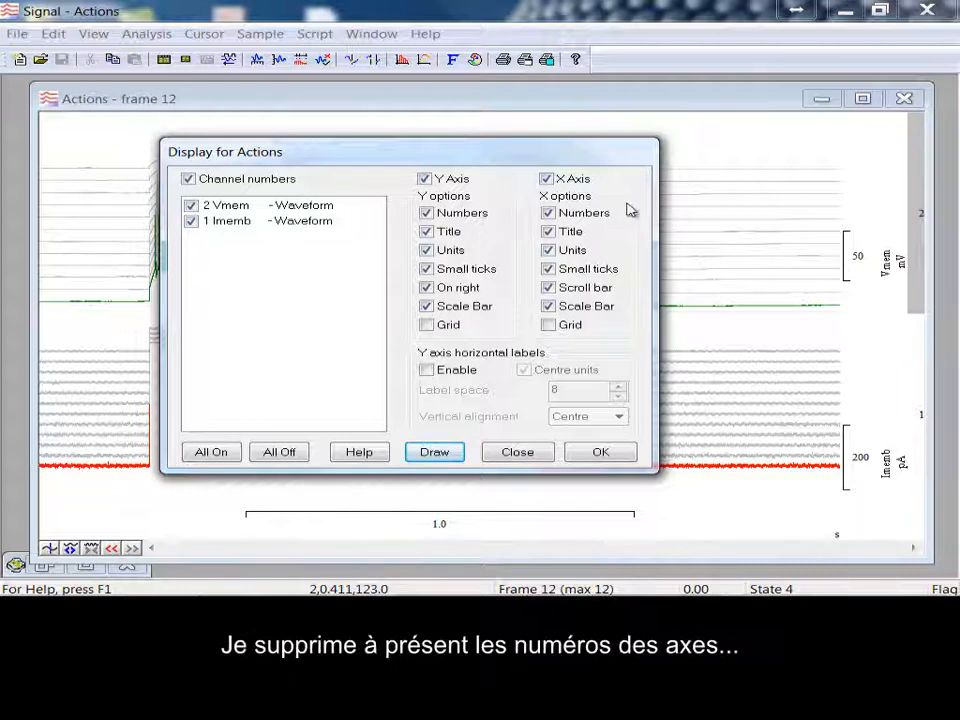
Step: Try the display without numbers on the X and Y axes, and turn both sets of numbers back on
click(461, 214)
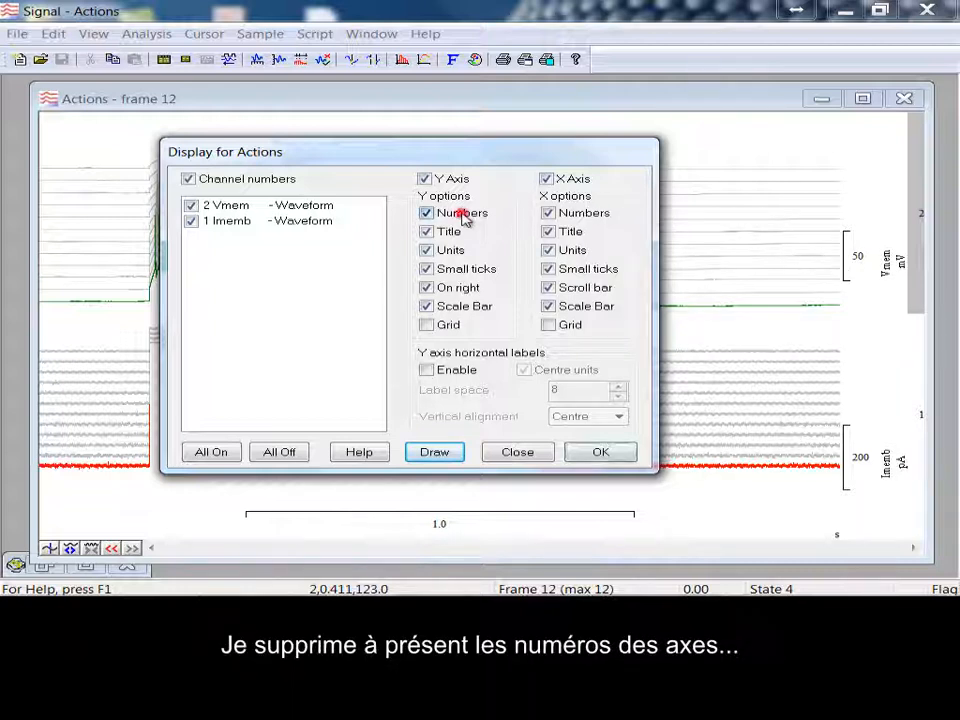
click(547, 214)
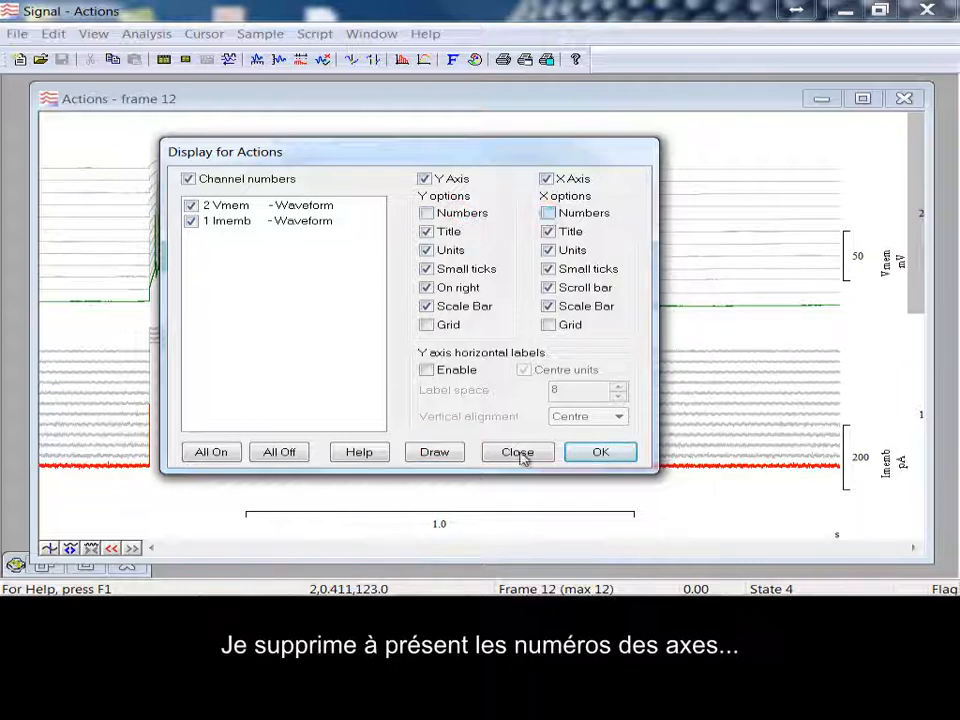
click(435, 452)
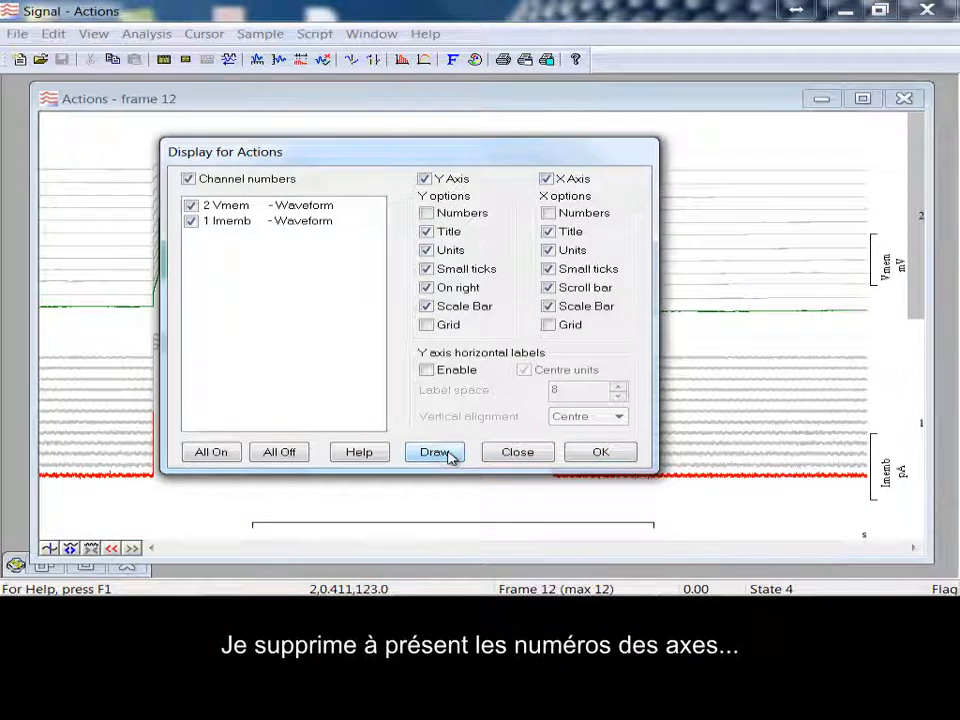
click(427, 213)
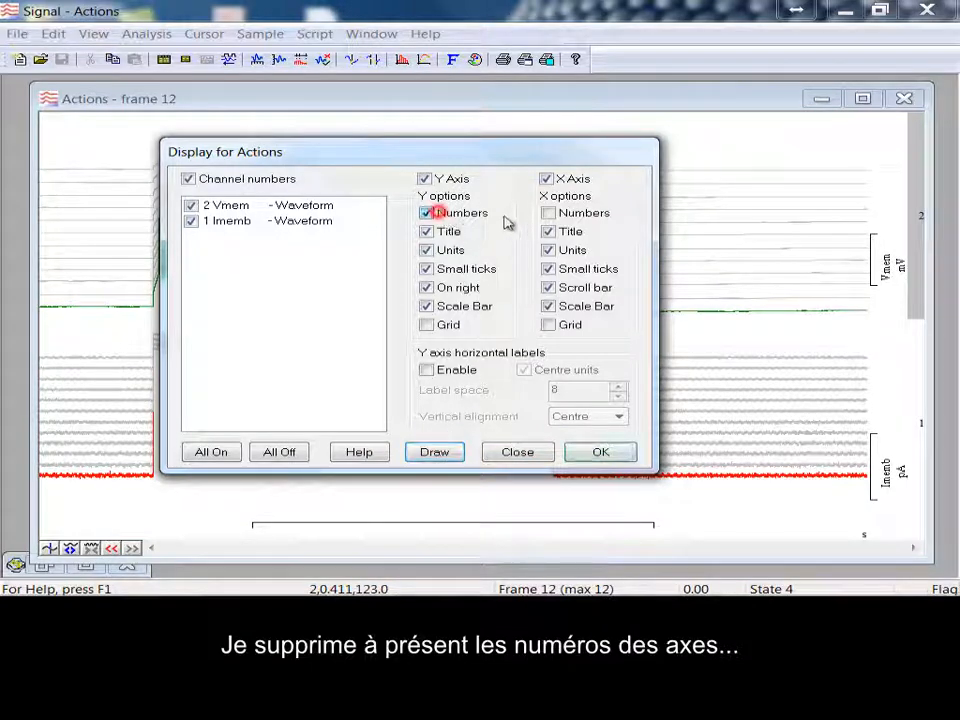
click(548, 213)
click(457, 458)
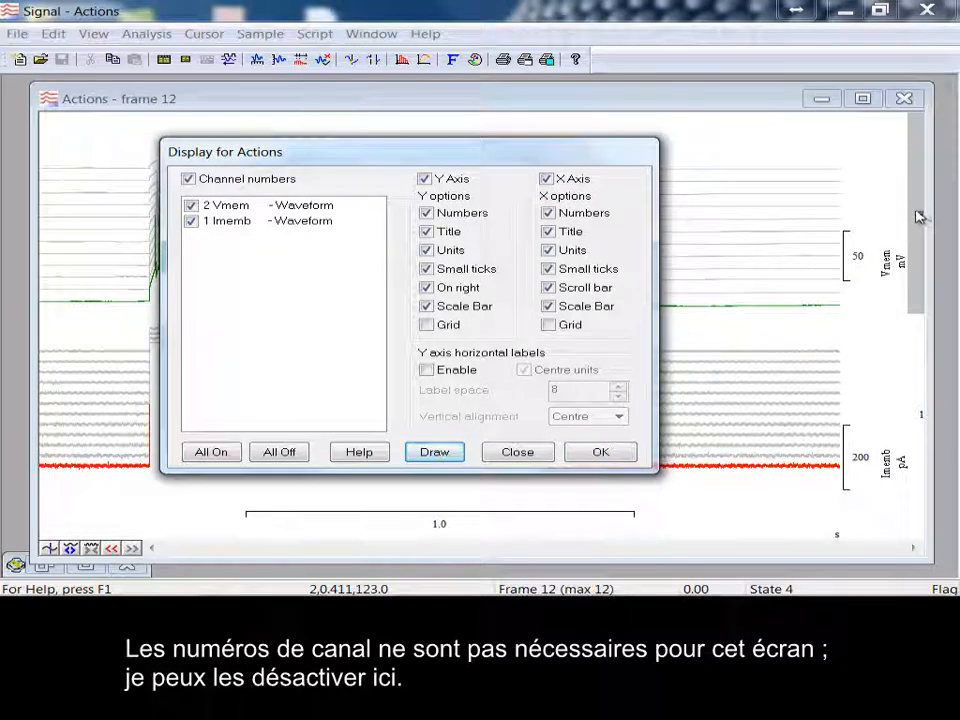
Step: Hide the channel numbers, and enable horizontal Y axis labels with Bottom vertical alignment
click(190, 179)
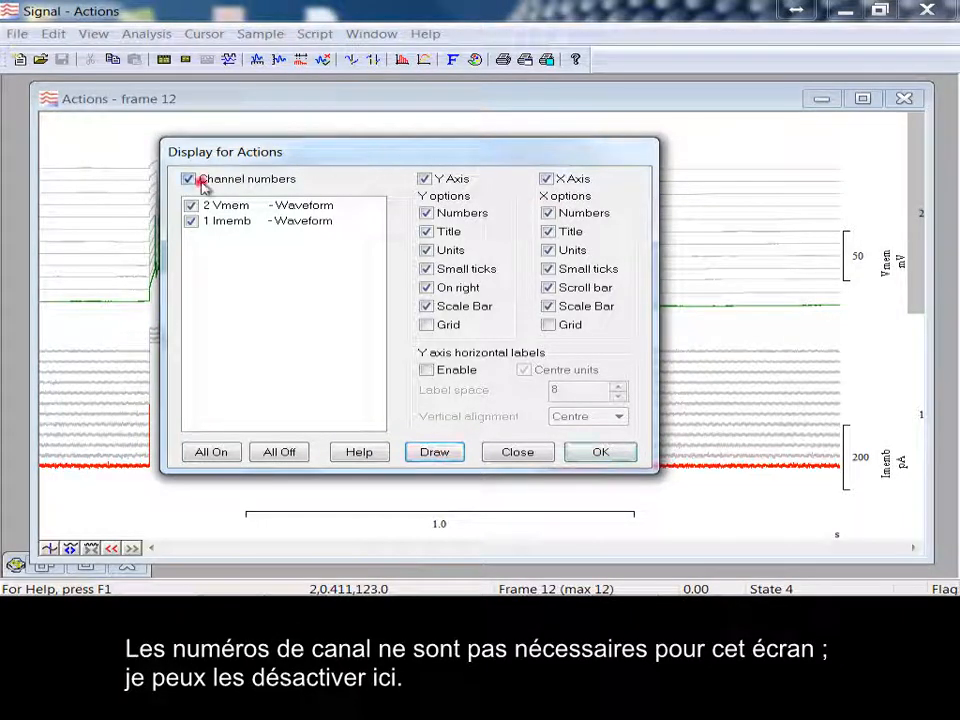
click(428, 454)
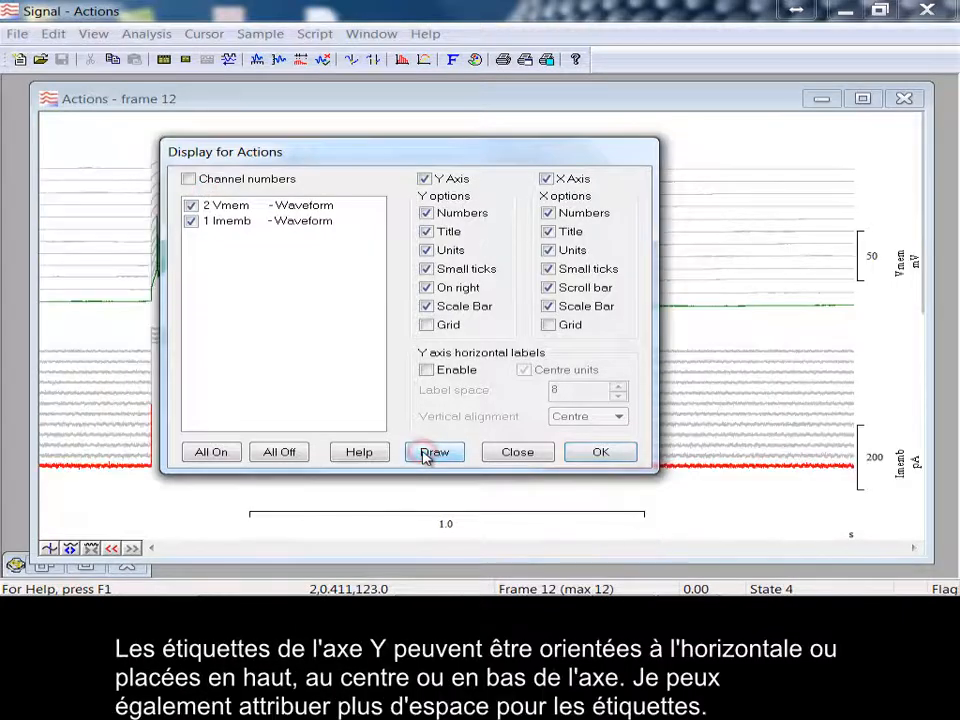
click(441, 374)
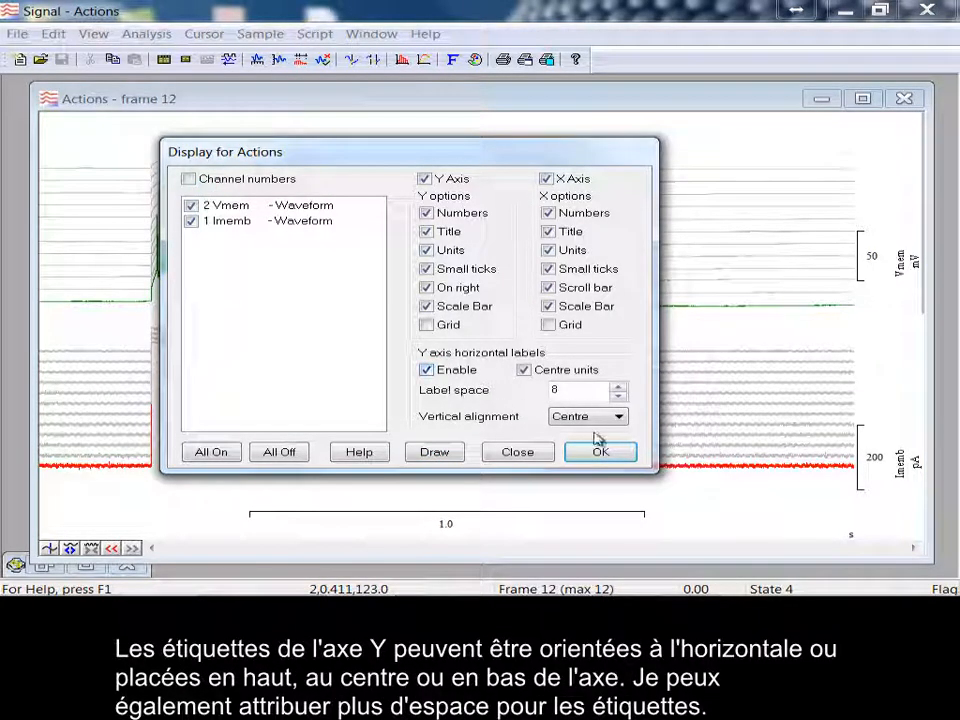
click(593, 420)
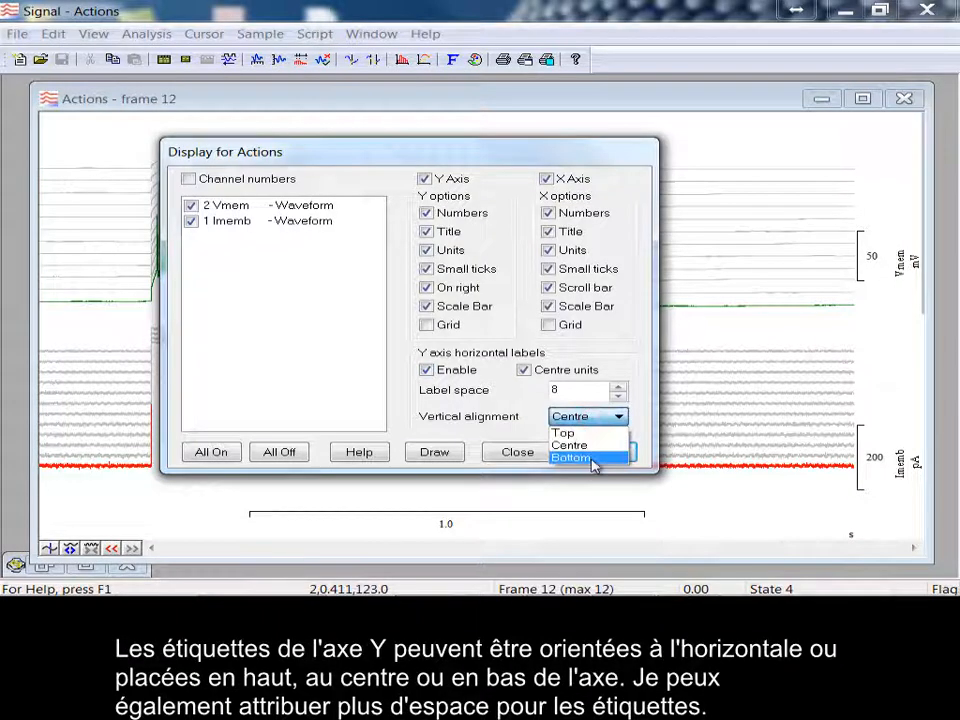
click(593, 459)
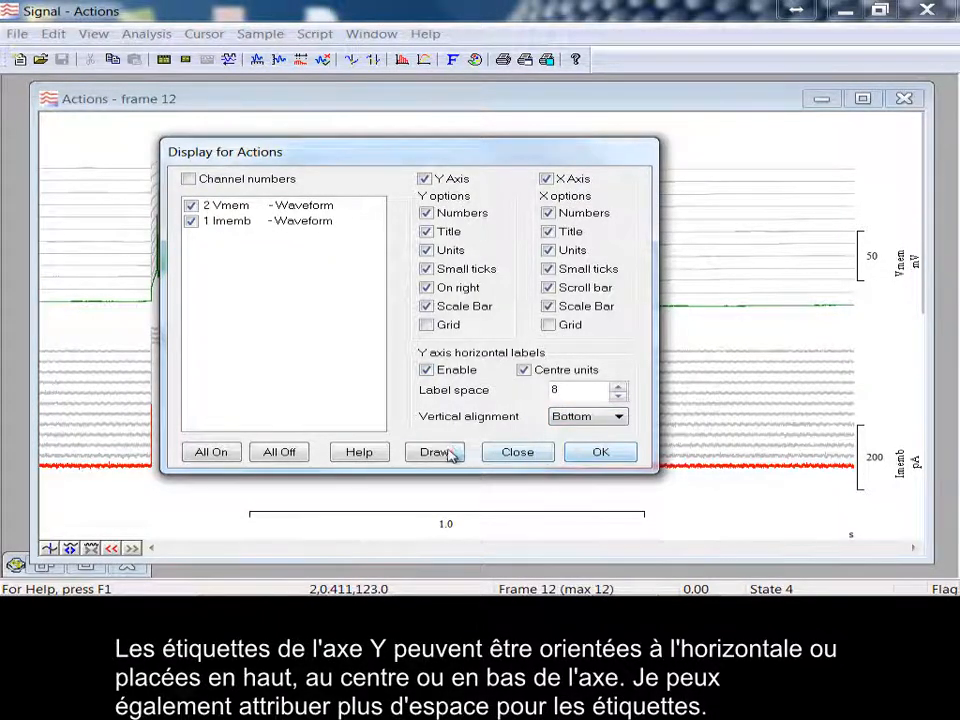
click(436, 452)
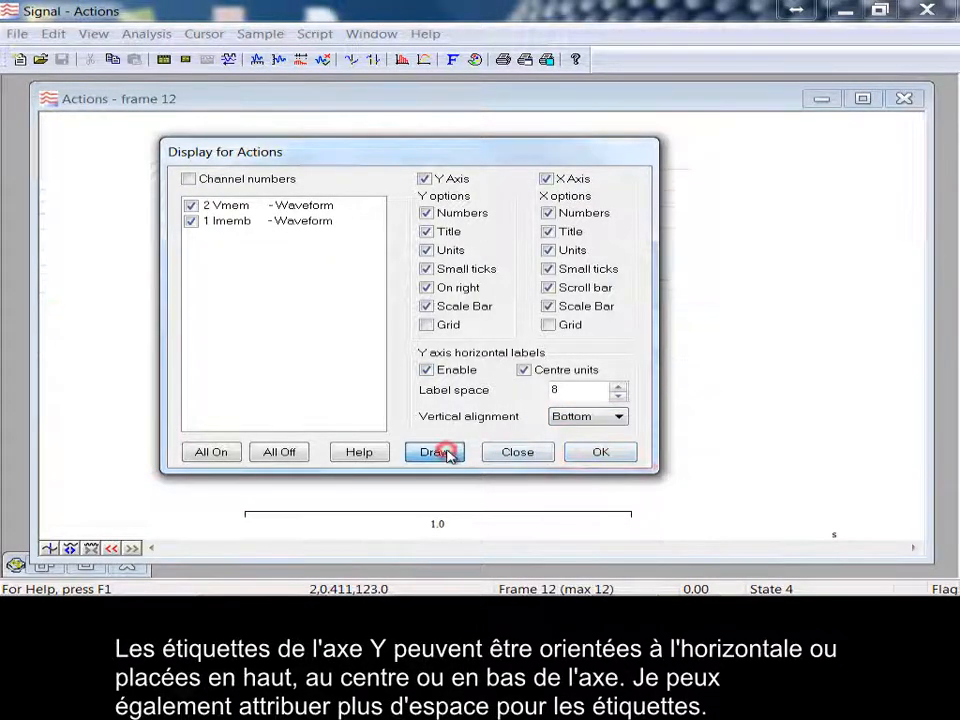
Step: Turn on the grid option for both the X and Y axes, and close the display customisation
click(427, 324)
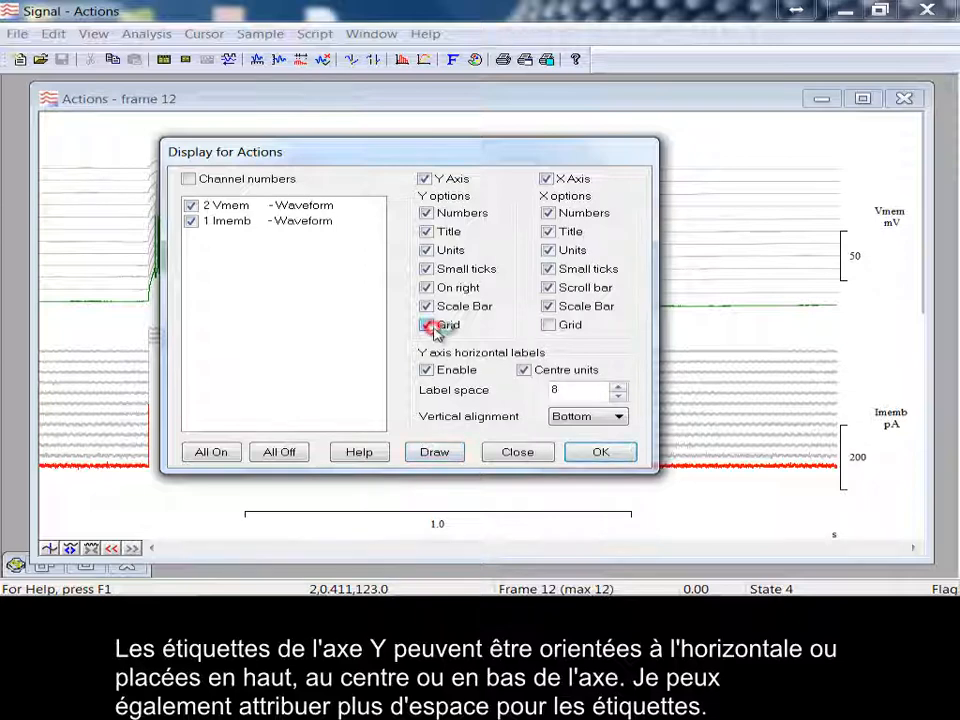
click(552, 328)
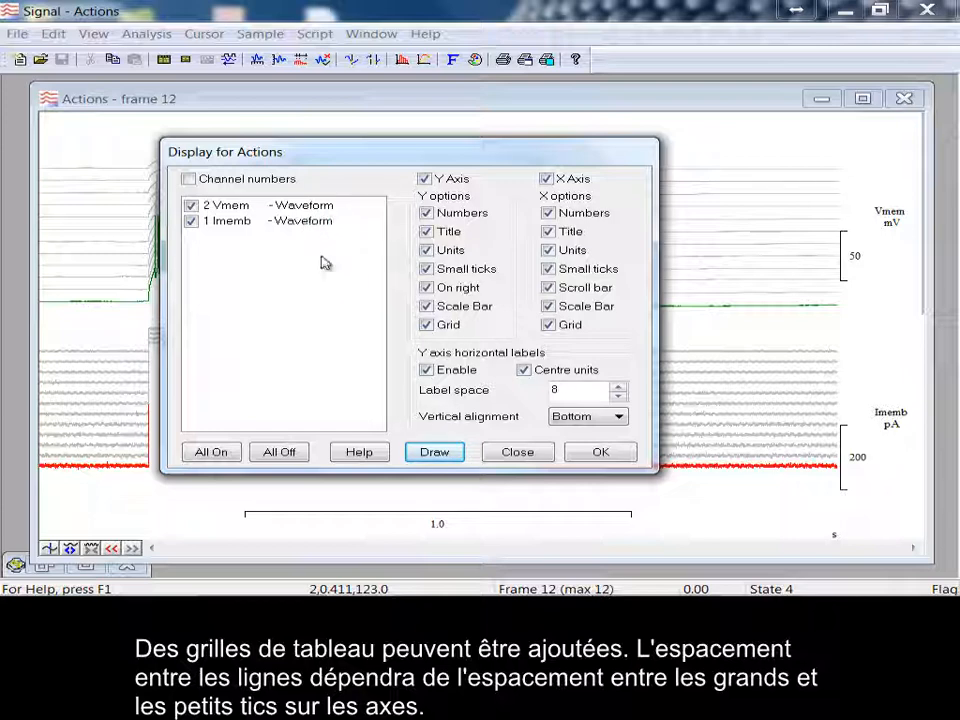
click(514, 452)
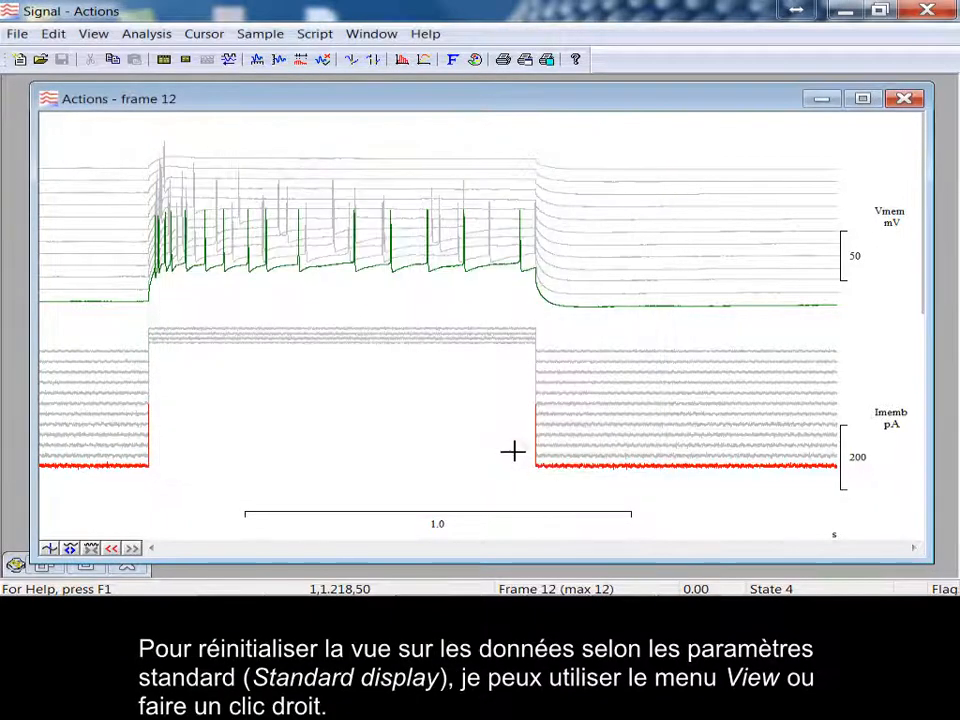
Step: Reset the Actions data view to the standard display
right_click(449, 271)
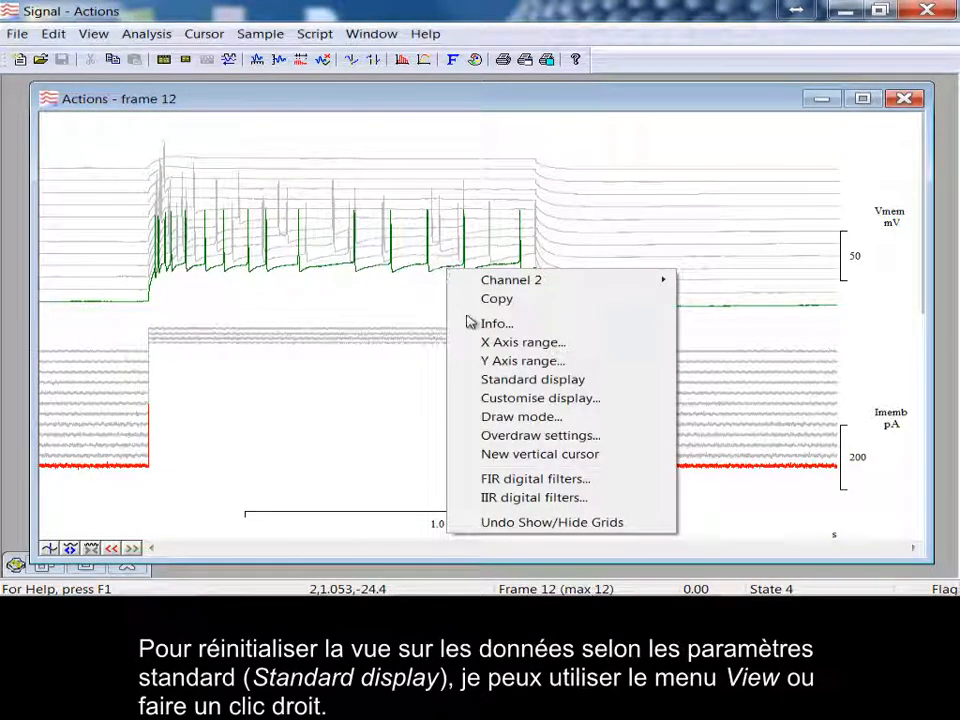
click(630, 379)
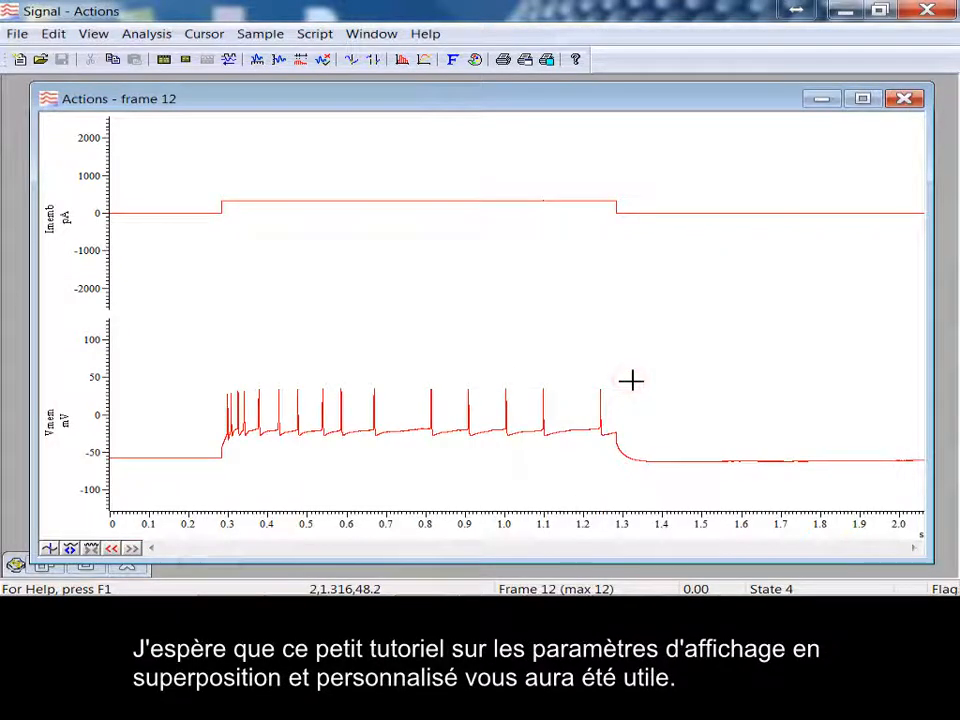